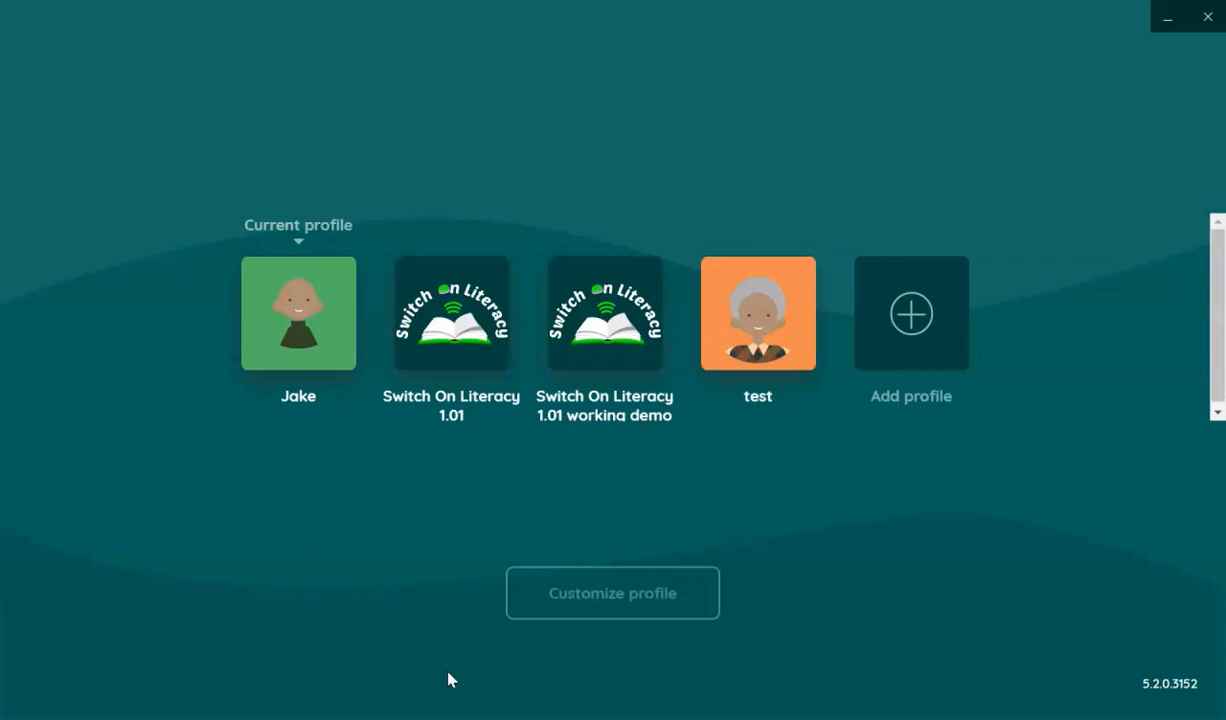
- Import switch_on_literacy (1).me5profile from Downloads as the new profile Switch On Literacy 1.01 2
left_click(313, 684)
left_click(912, 315)
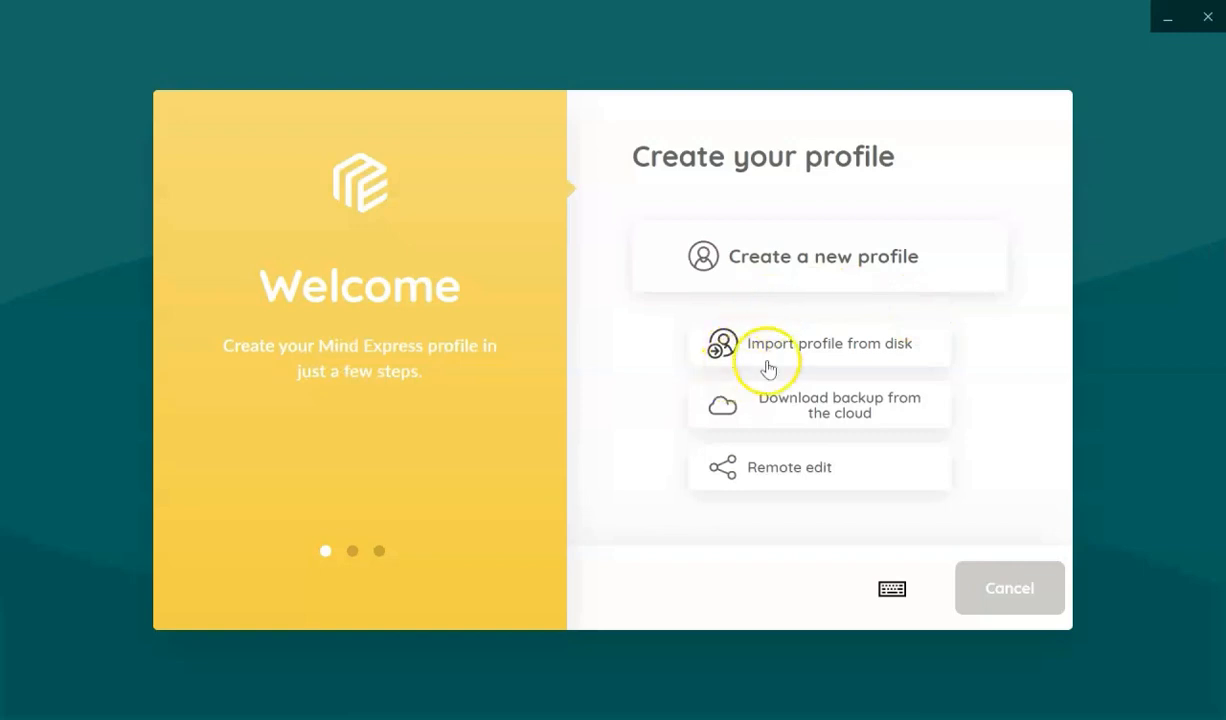
left_click(877, 354)
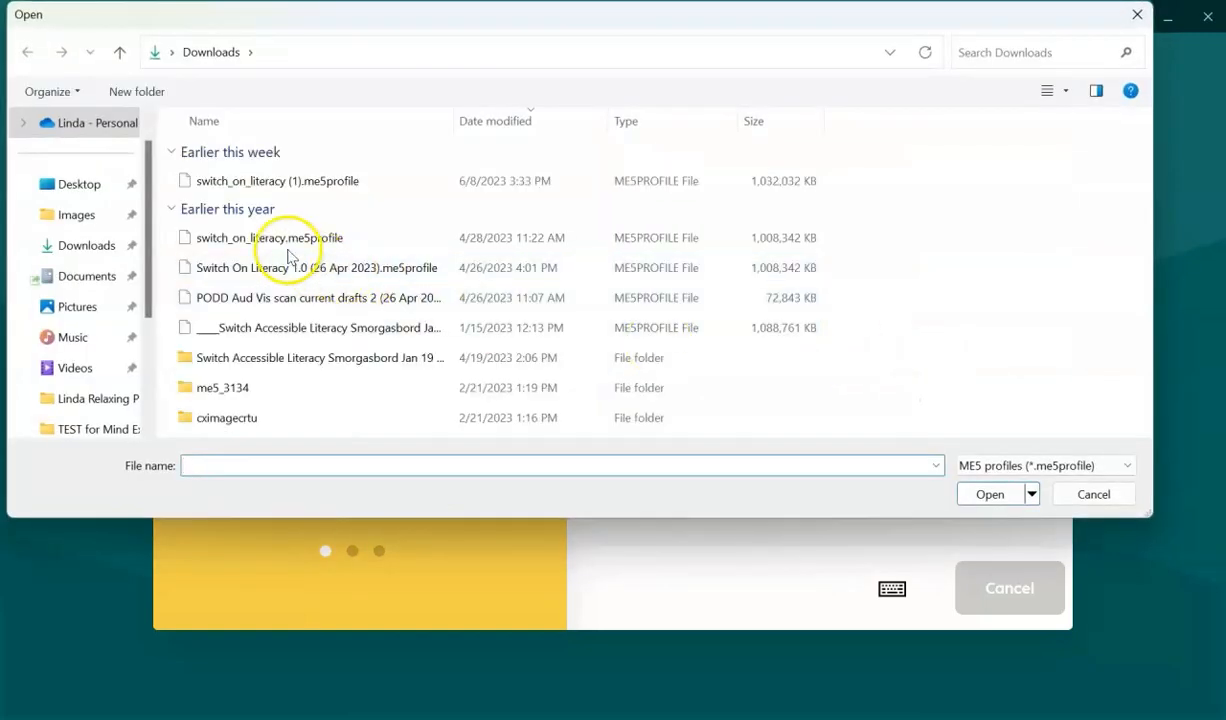
left_click(270, 183)
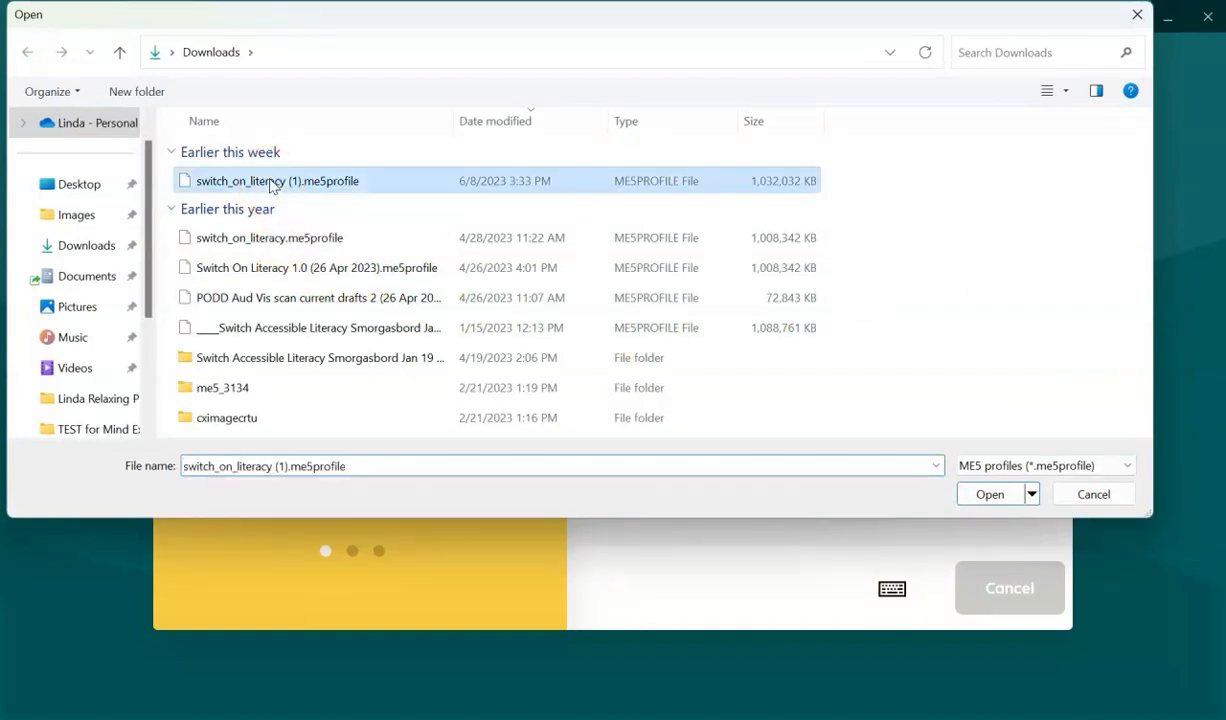
left_click(991, 504)
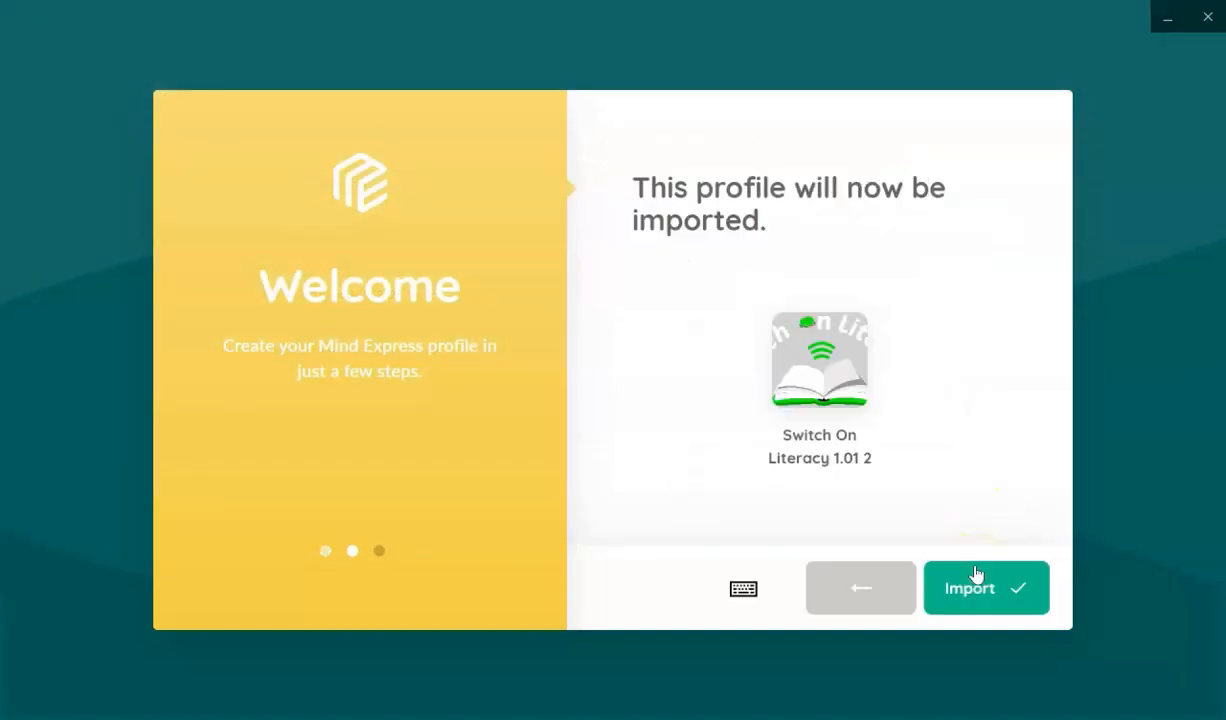
left_click(978, 592)
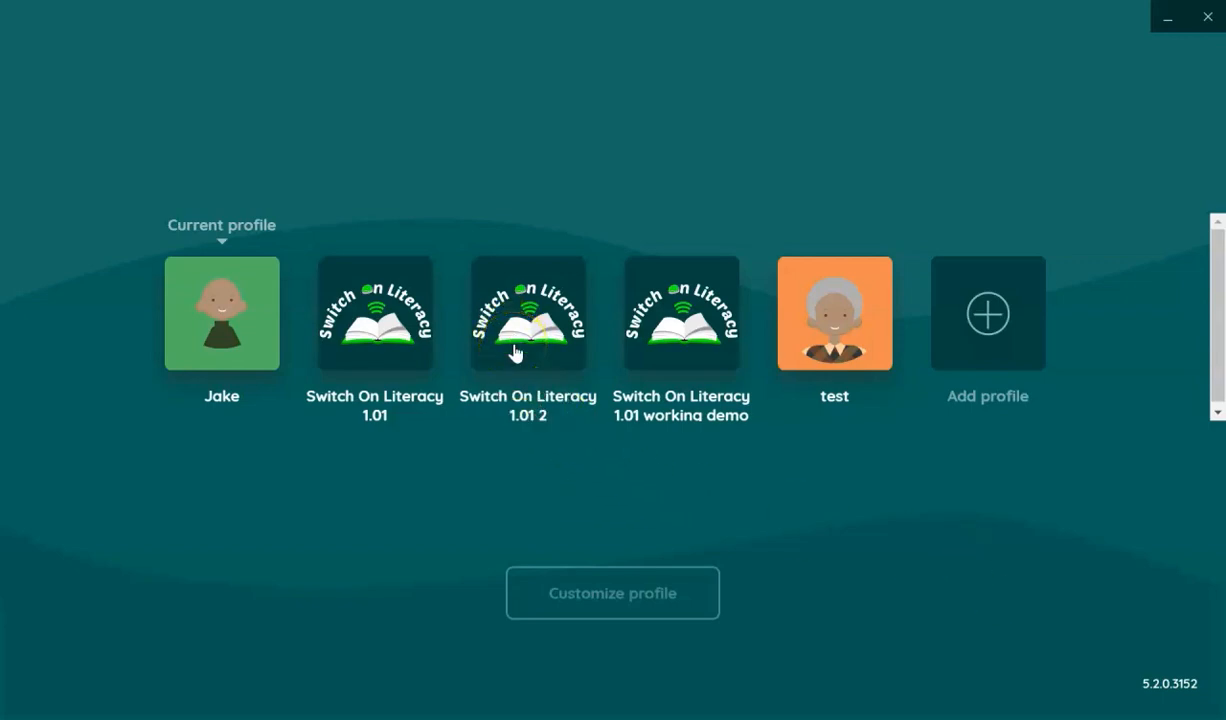
- Edit the imported profile and set its picture to the student's photo from Pictures > Saved Pictures
left_click(605, 598)
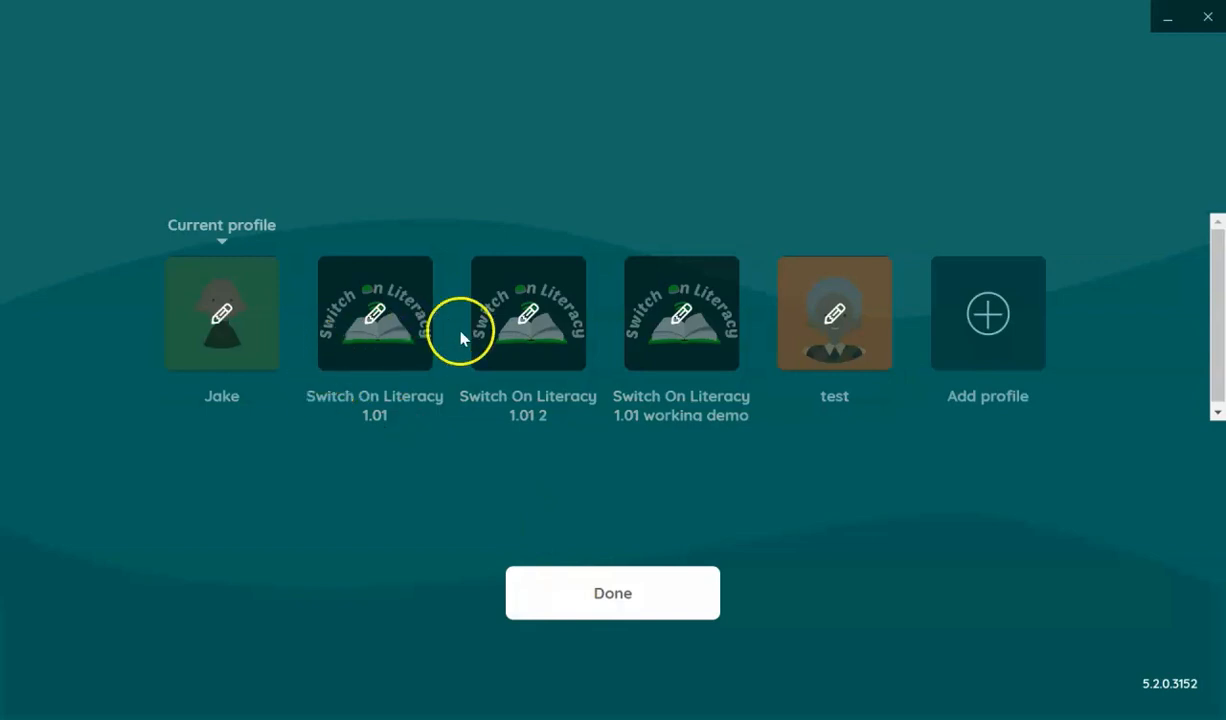
left_click(530, 315)
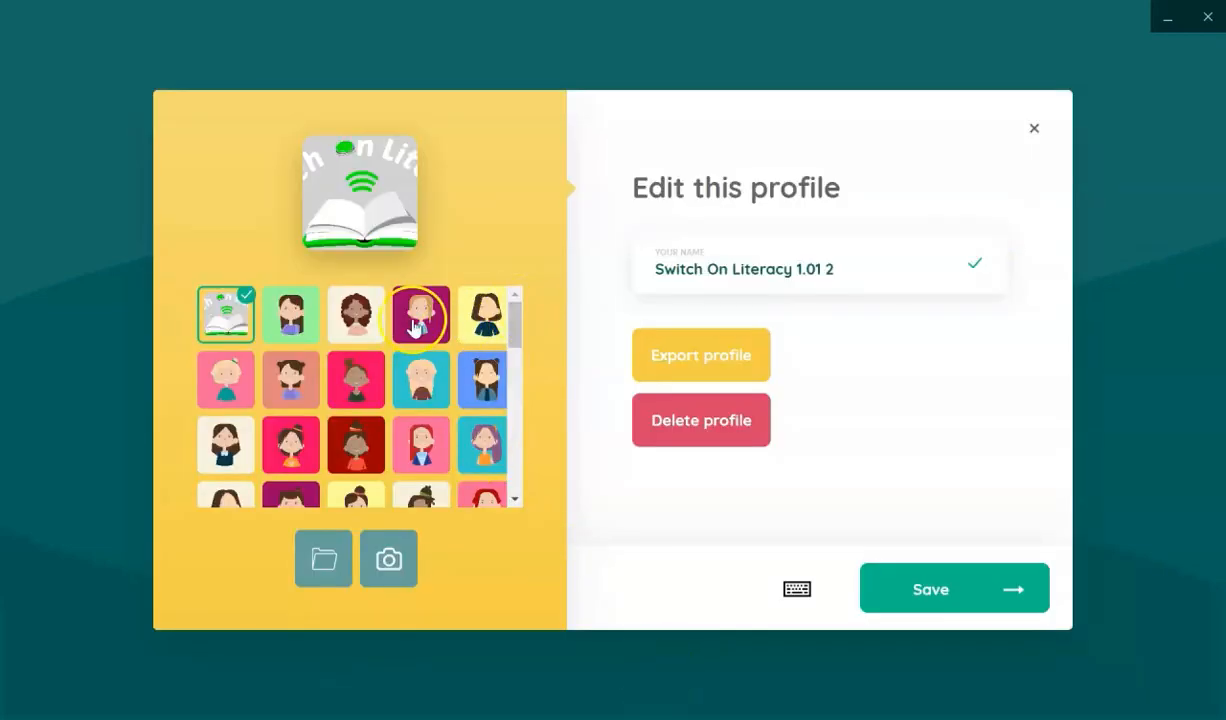
left_click_drag(517, 348, 492, 506)
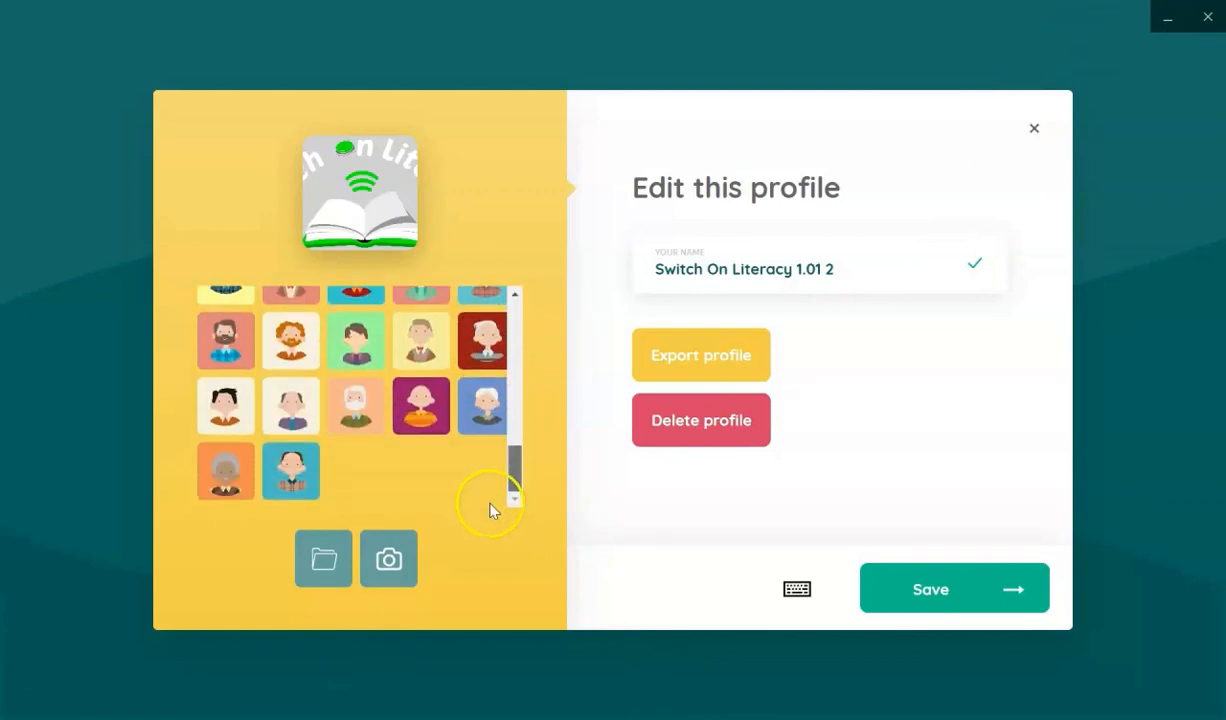
left_click(322, 561)
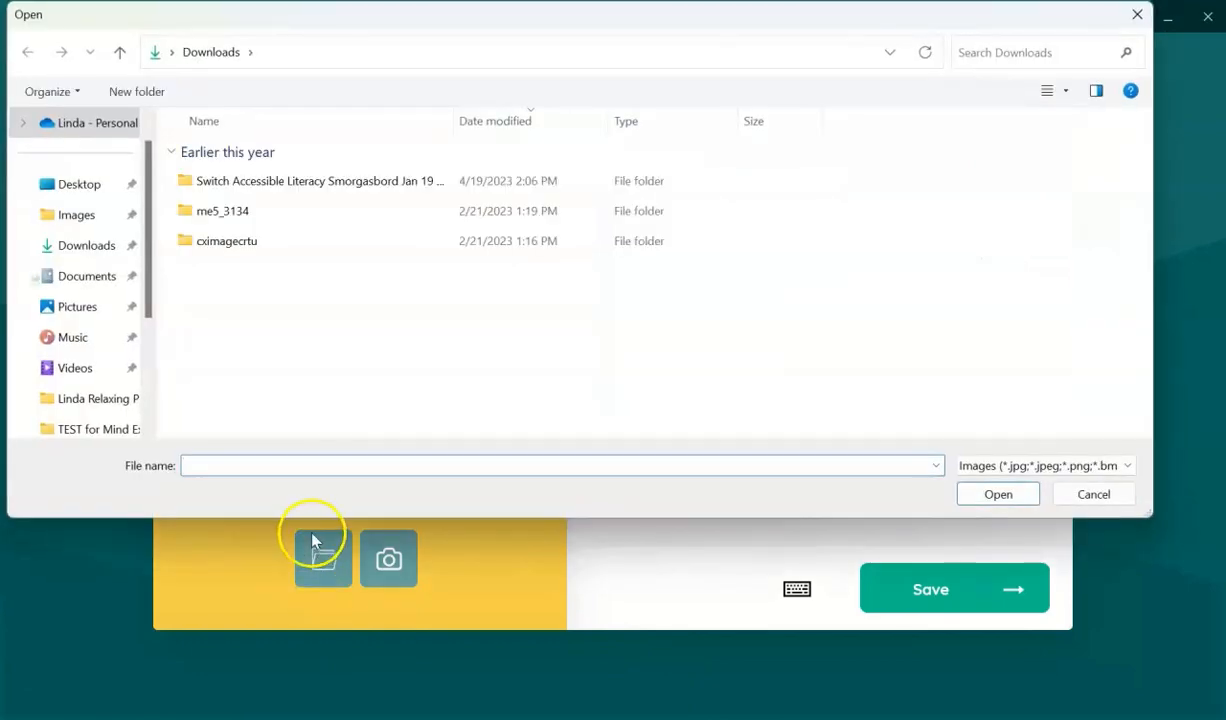
scroll(115, 360, "up", 1)
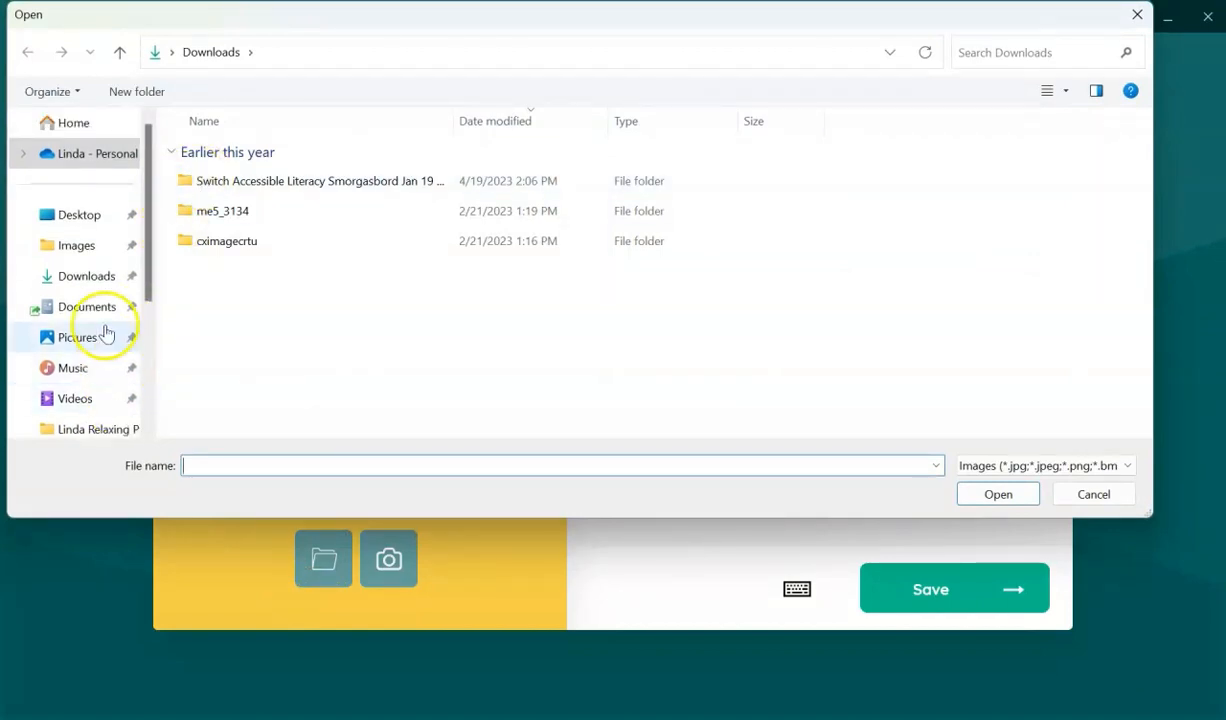
left_click(102, 338)
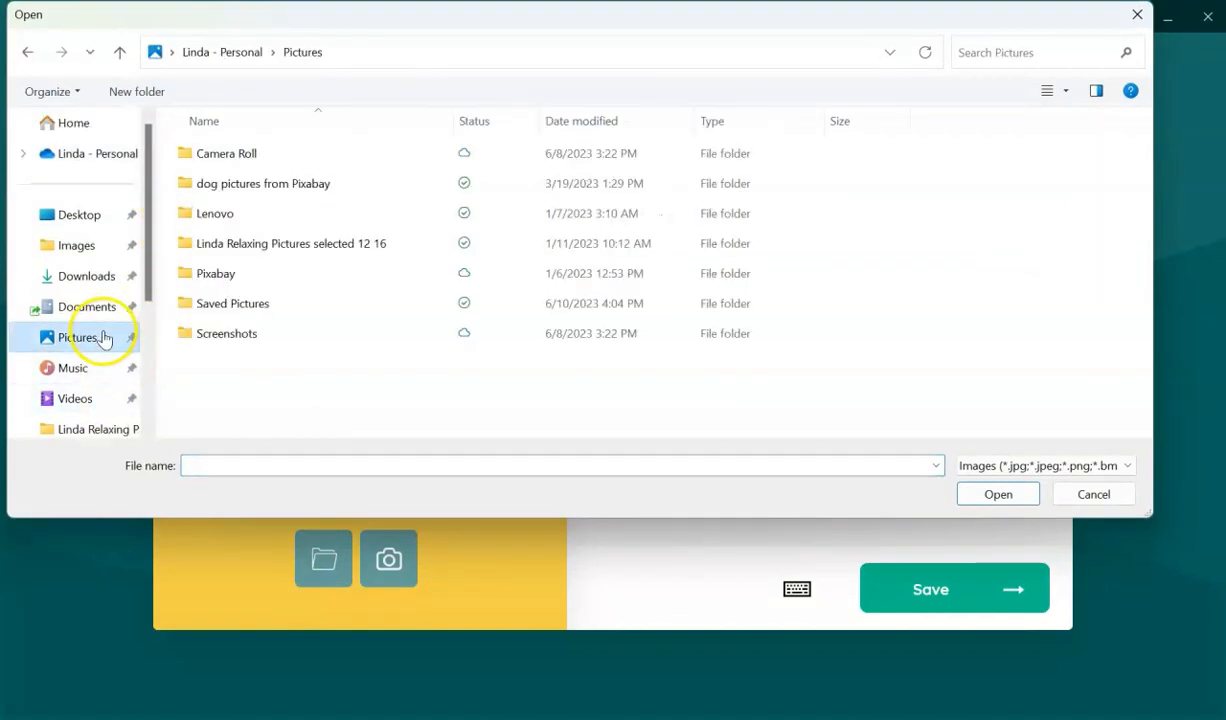
double_click(216, 304)
left_click(224, 166)
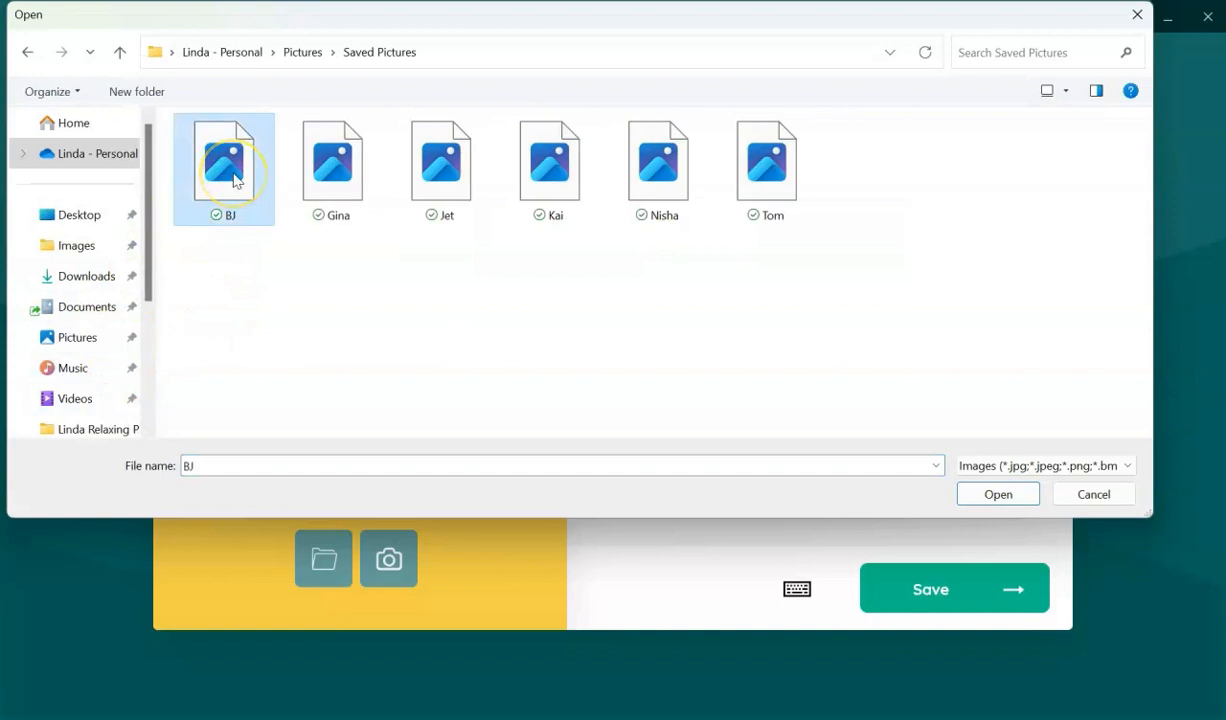
double_click(224, 166)
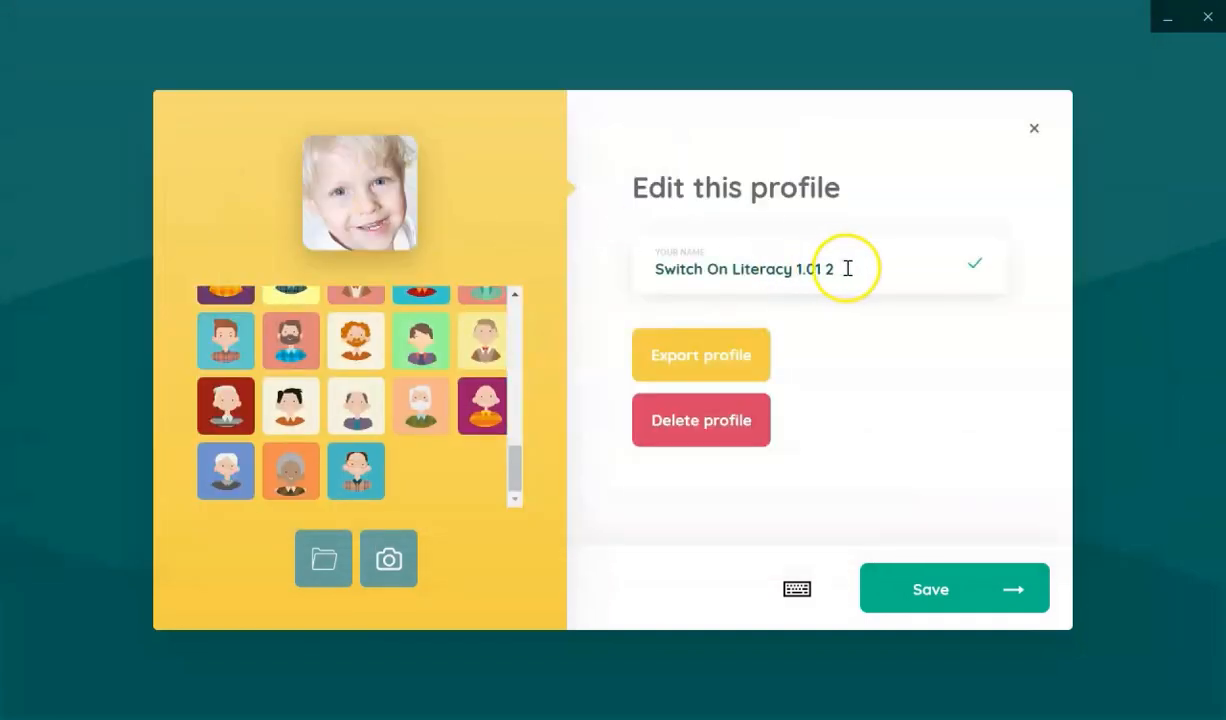
- Replace the profile name with the student's initials and save the profile
left_click_drag(847, 268, 628, 272)
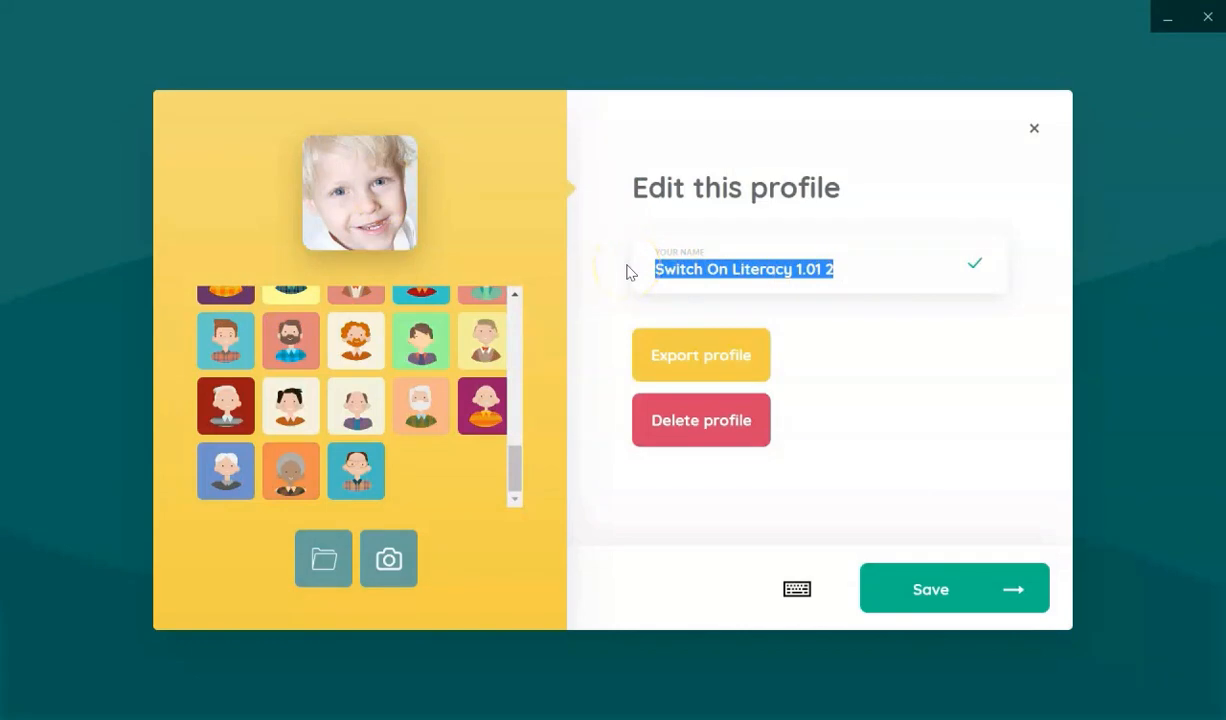
type("BJ")
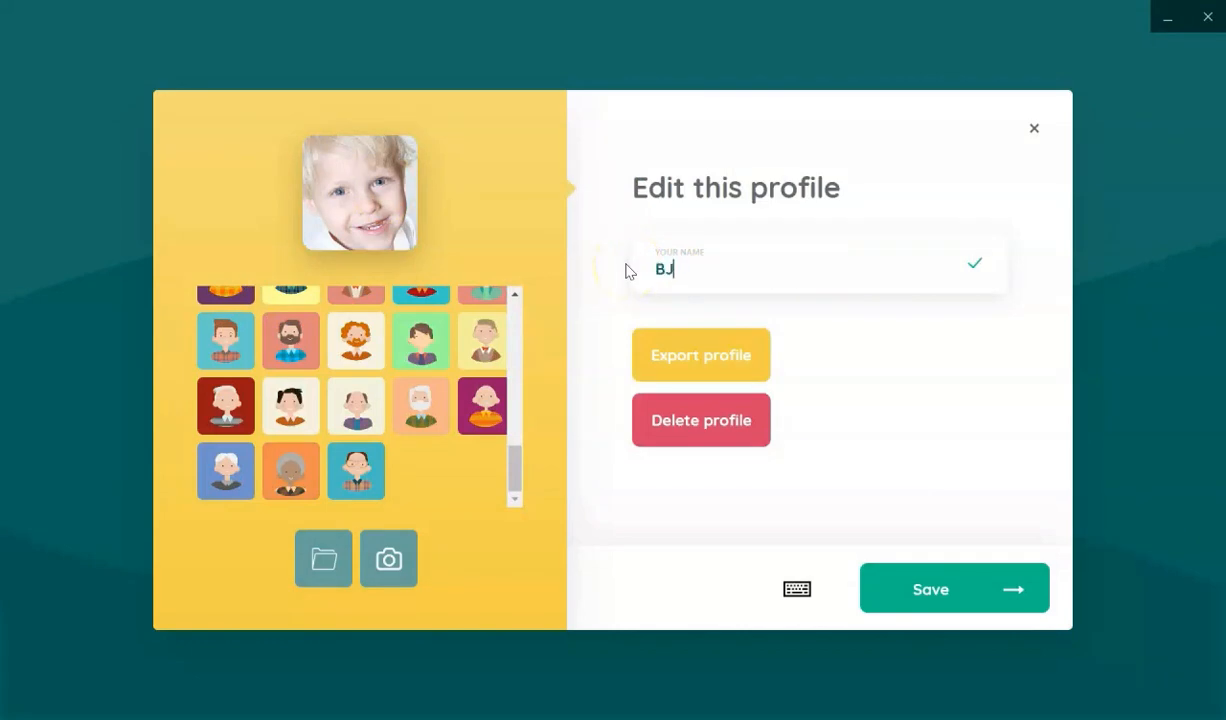
left_click(921, 597)
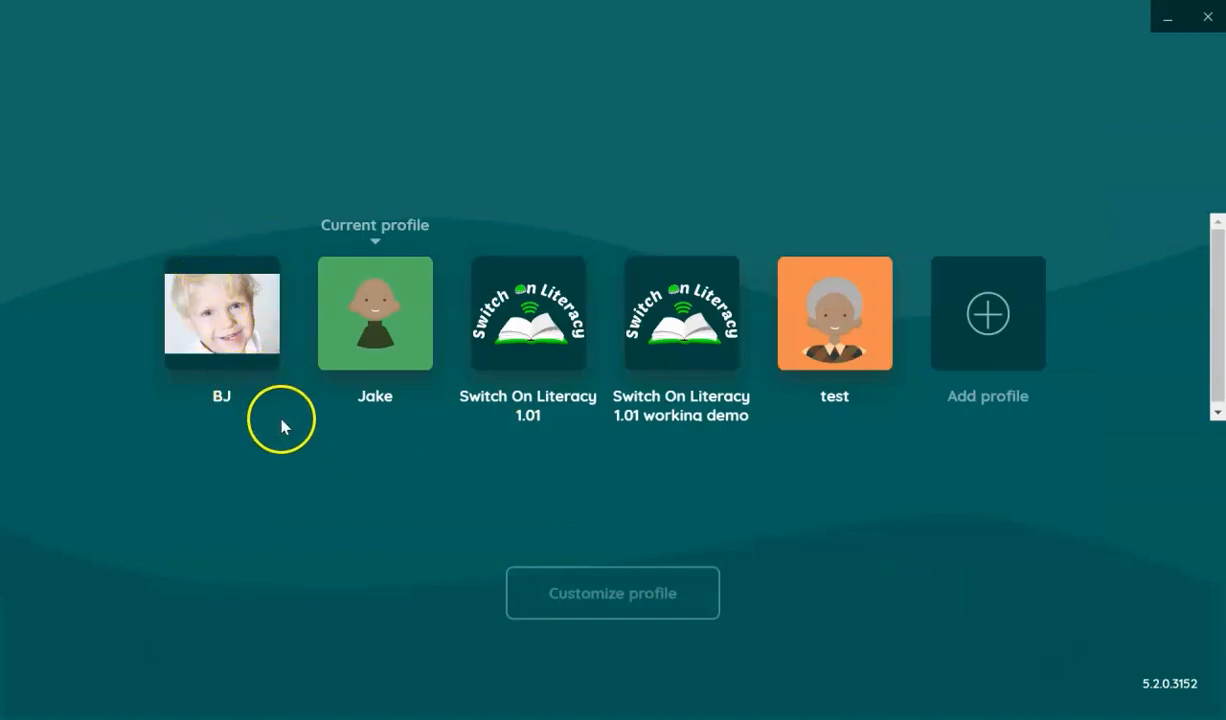
- Enter the student's profile and launch Simple Launcher Template from the Launcher Templates group
left_click(216, 325)
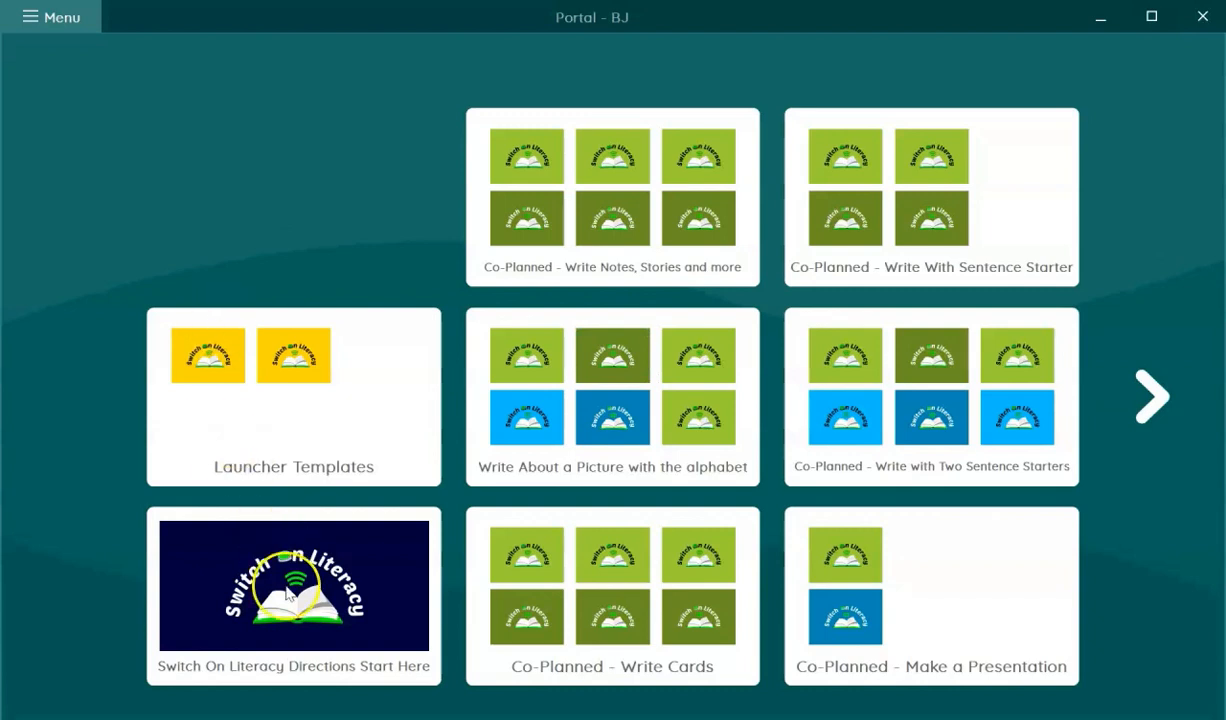
left_click(295, 628)
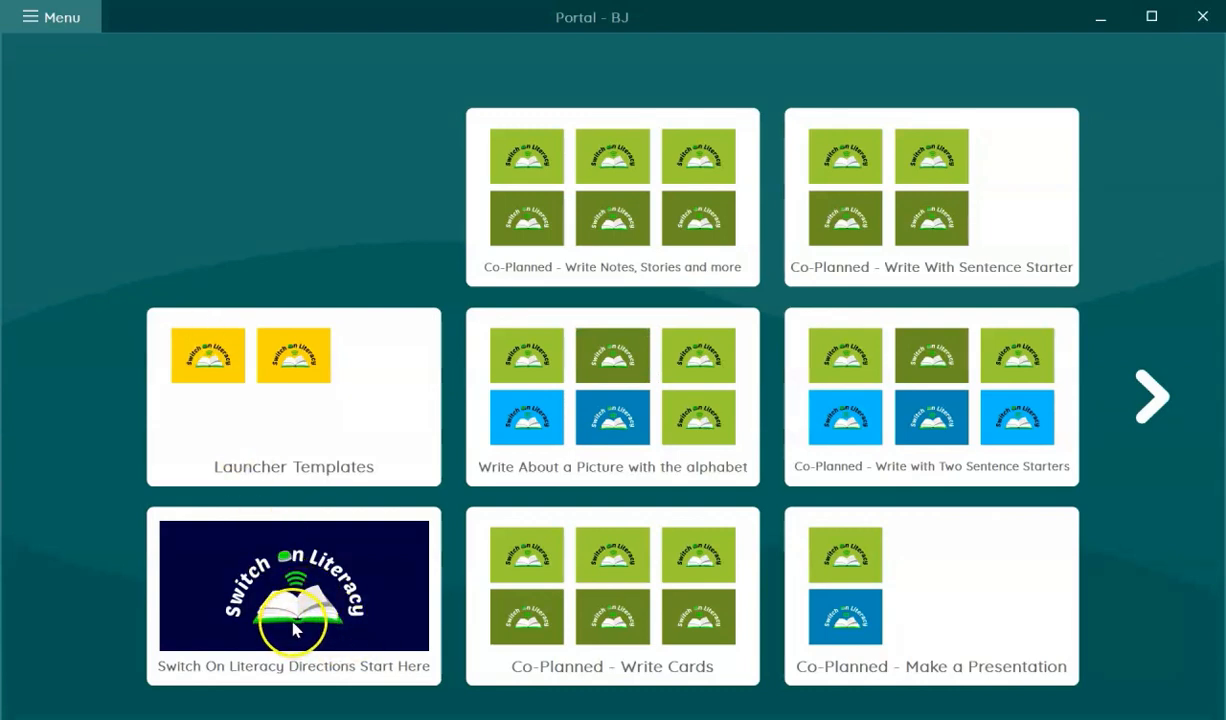
left_click(280, 424)
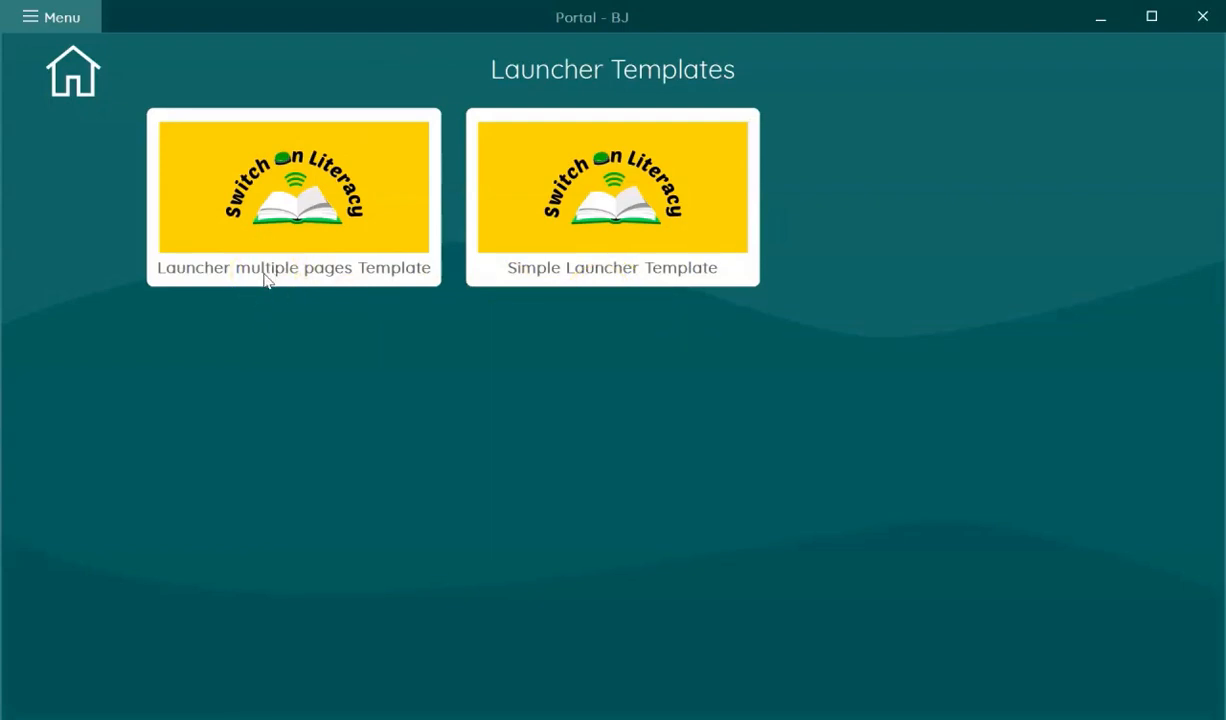
left_click(628, 214)
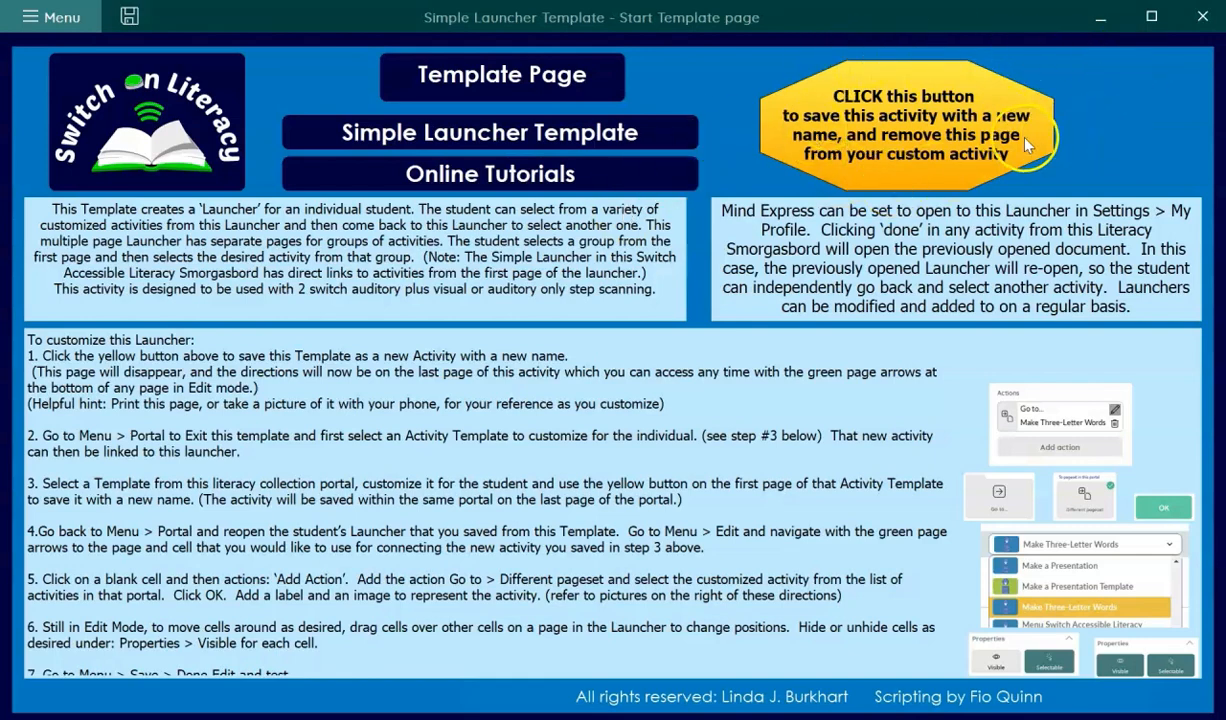
- Save the template as 'BJ Launcher' with red colour and the child's photo as its image
left_click(910, 130)
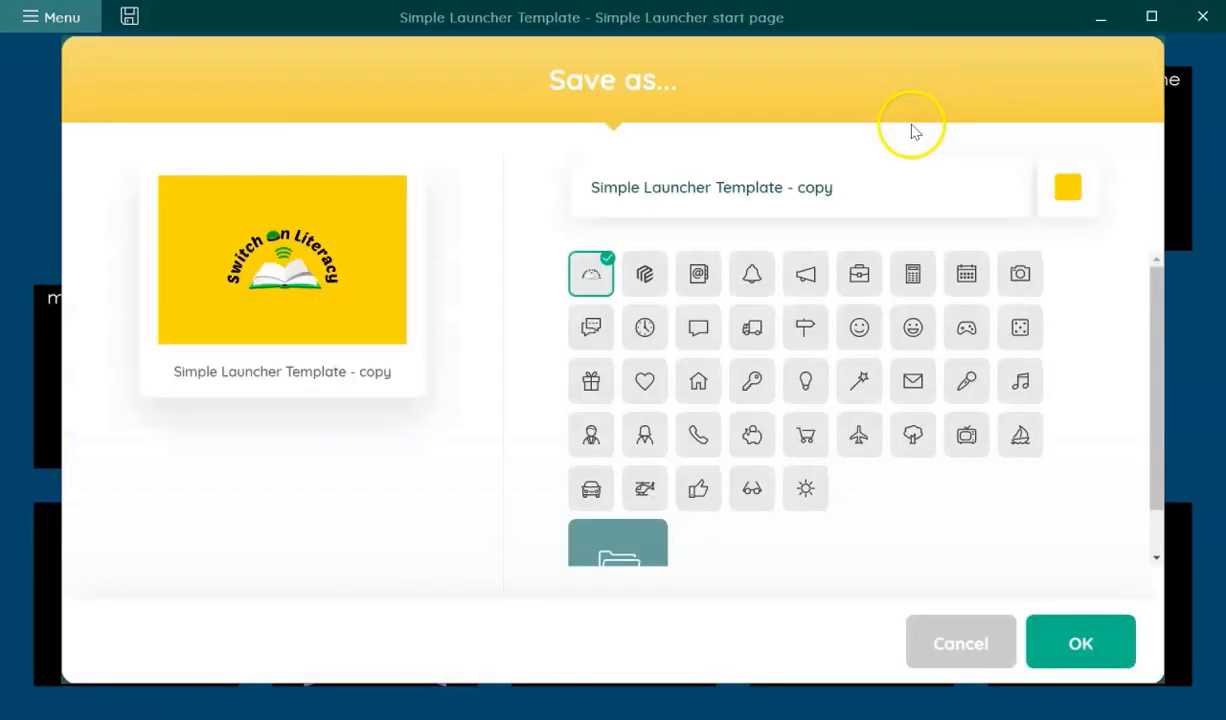
left_click_drag(854, 189, 514, 137)
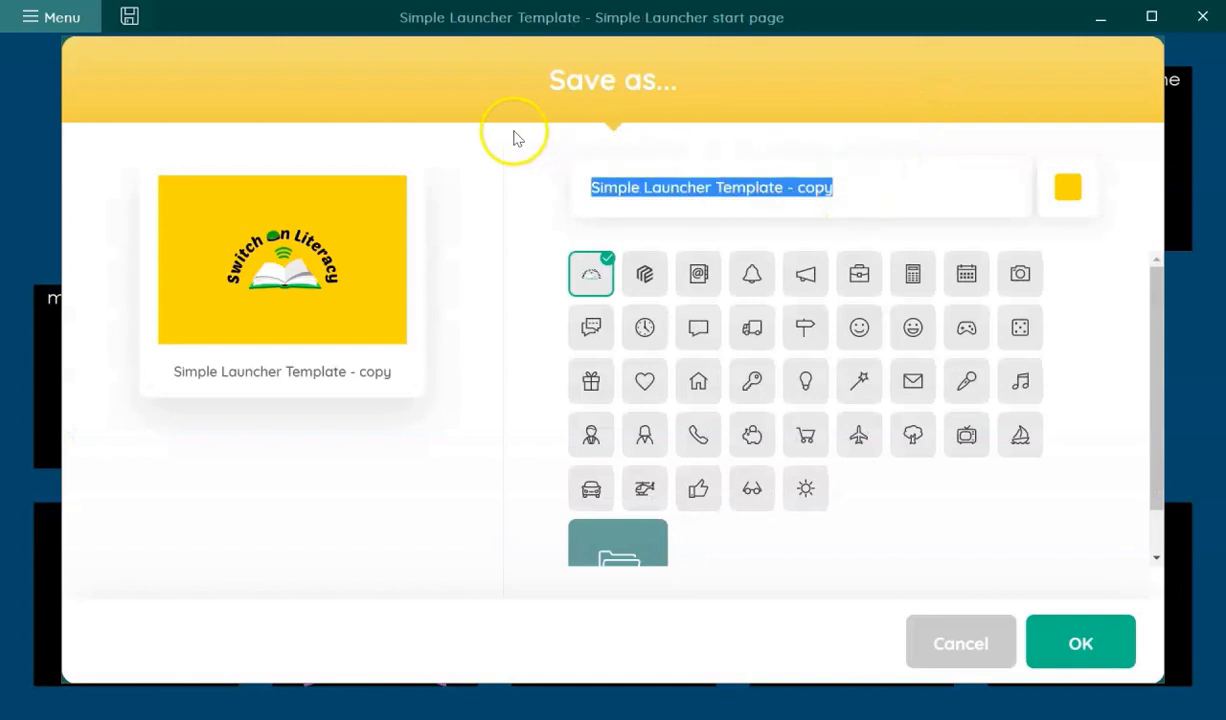
type("B")
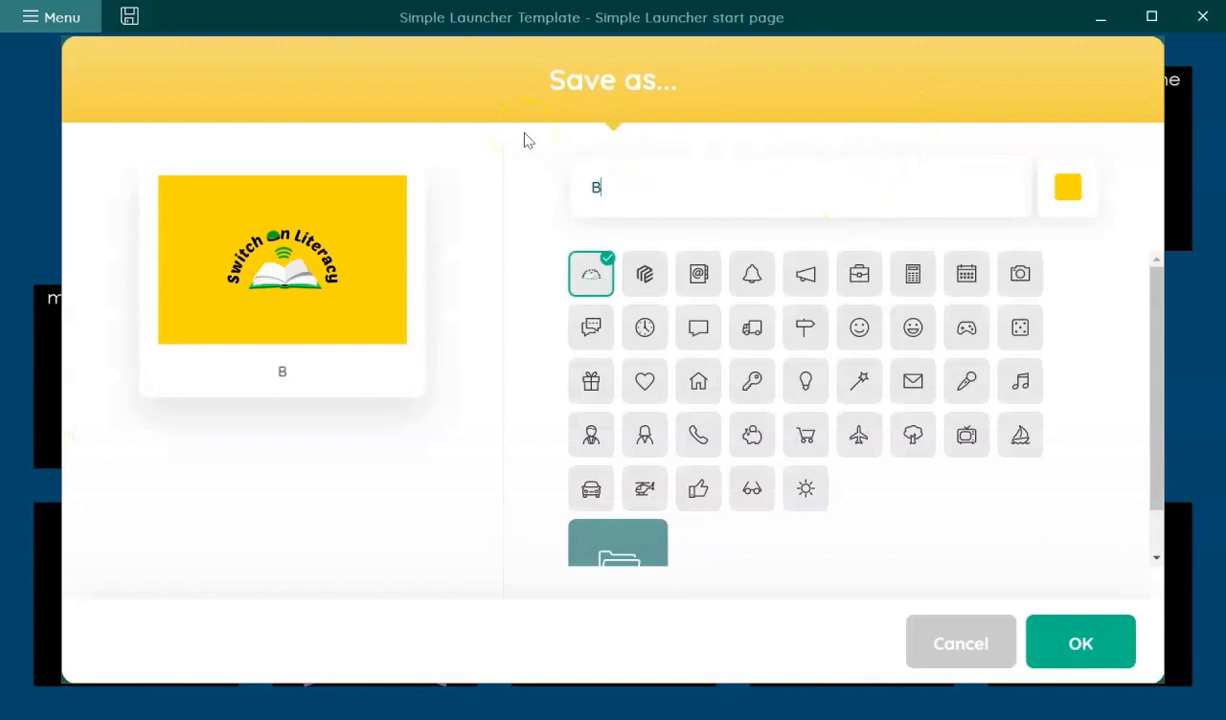
type("J Launcher")
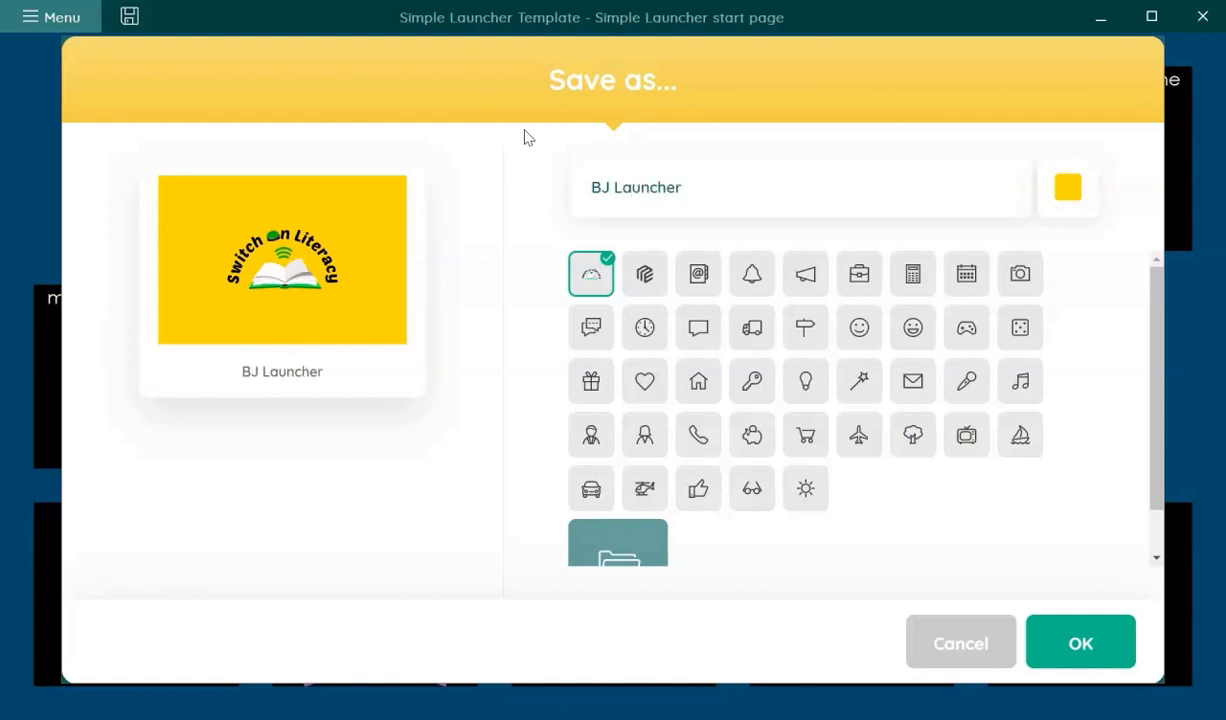
left_click(1045, 210)
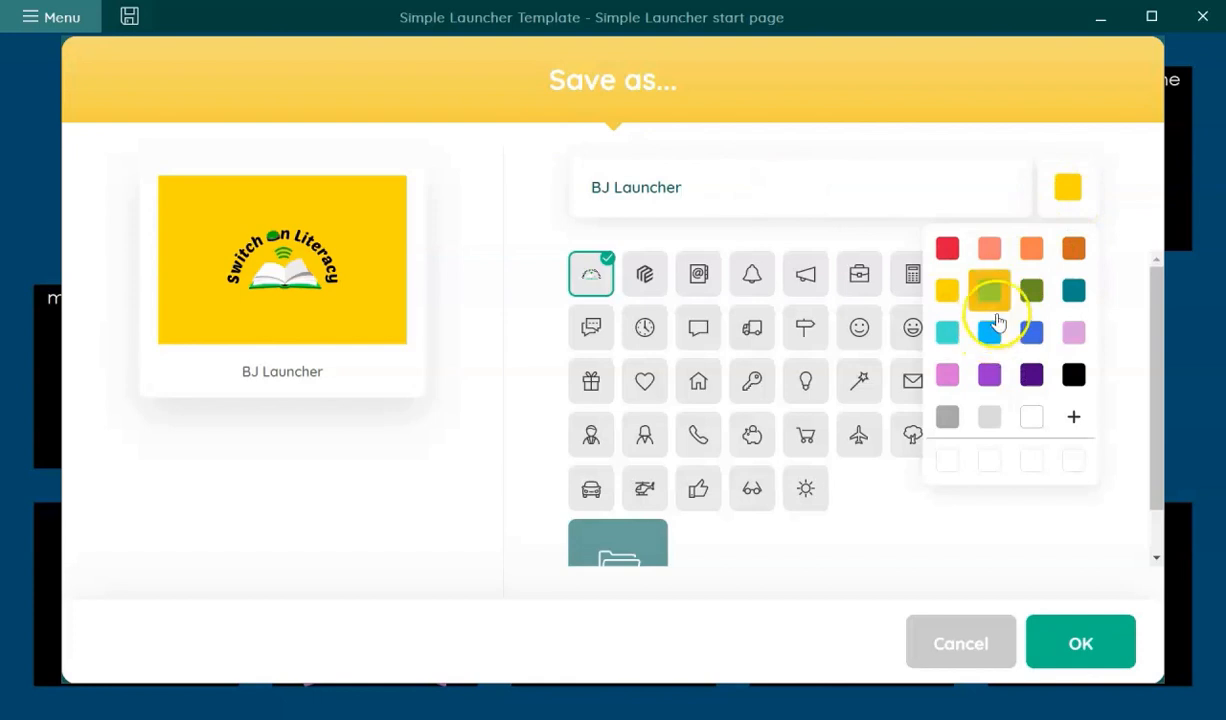
left_click(946, 252)
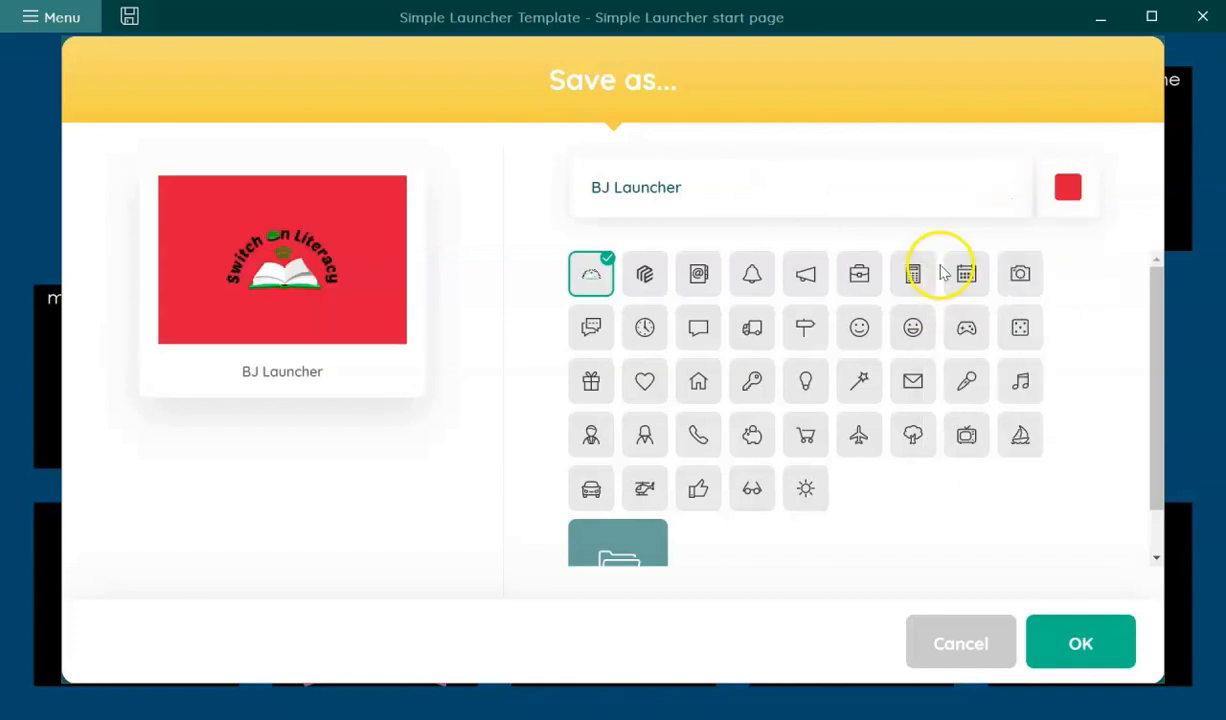
left_click(643, 548)
left_click(262, 180)
double_click(280, 200)
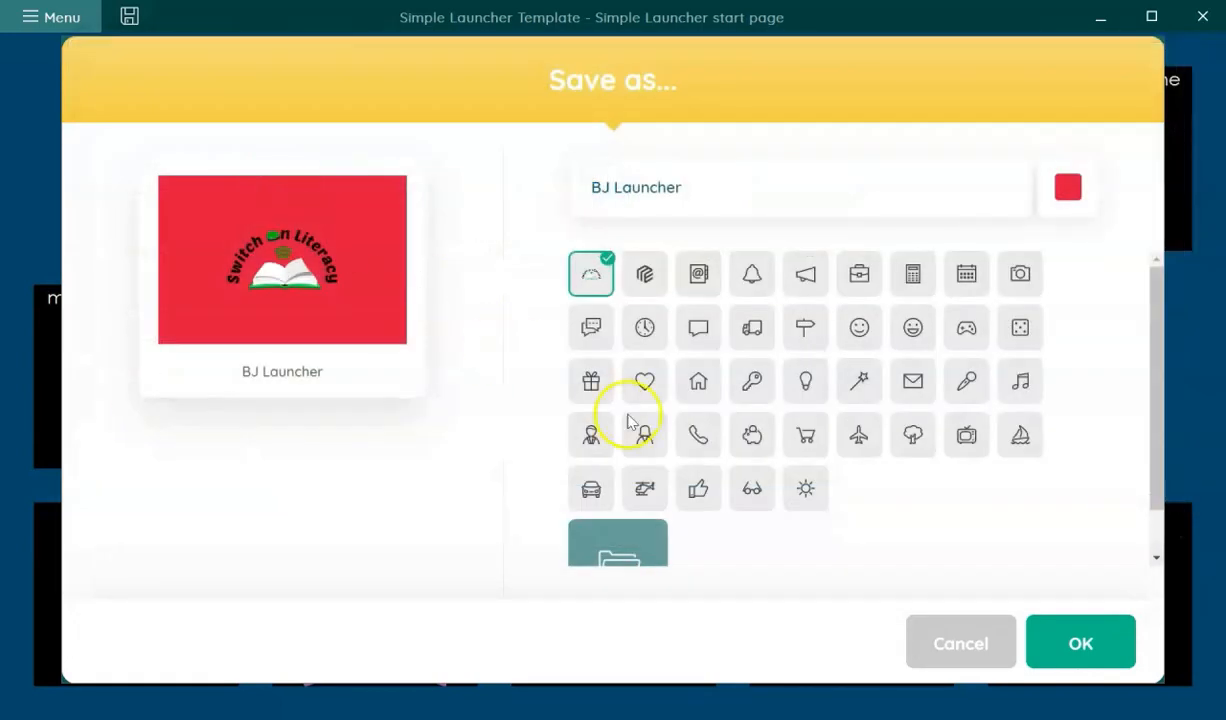
left_click(1082, 645)
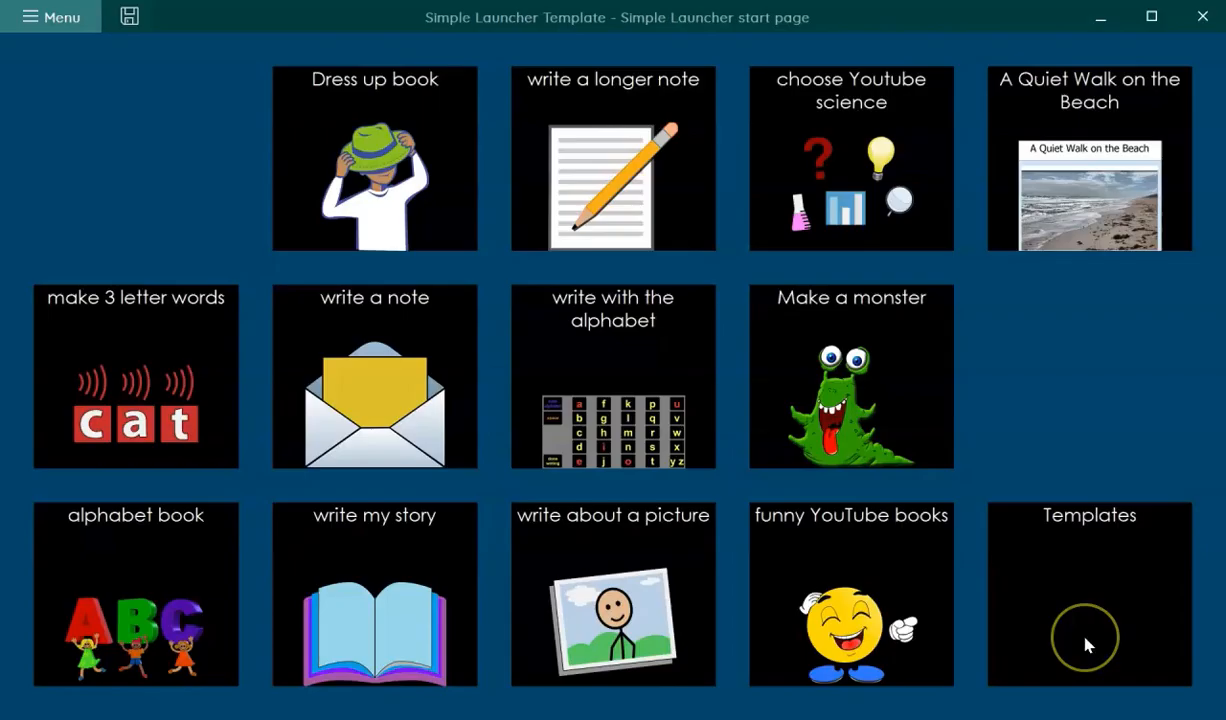
- Return to the portal home and page forward twice to the page showing BJ Launcher
left_click(1085, 643)
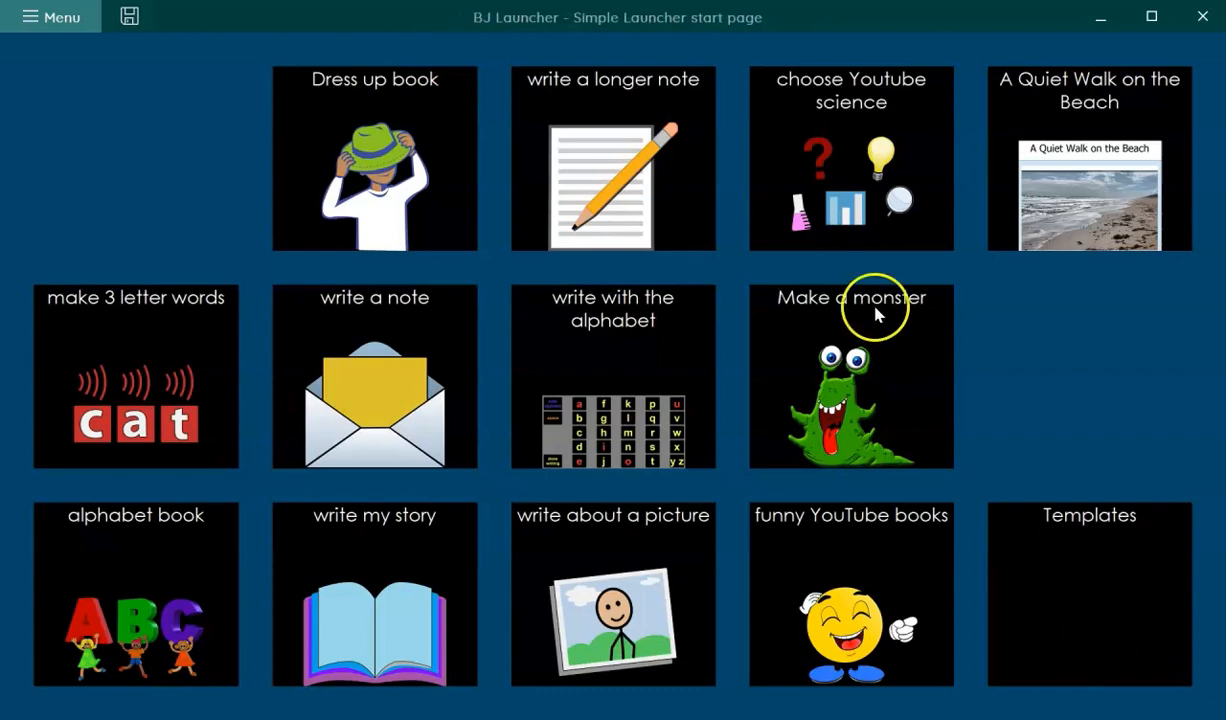
left_click(37, 28)
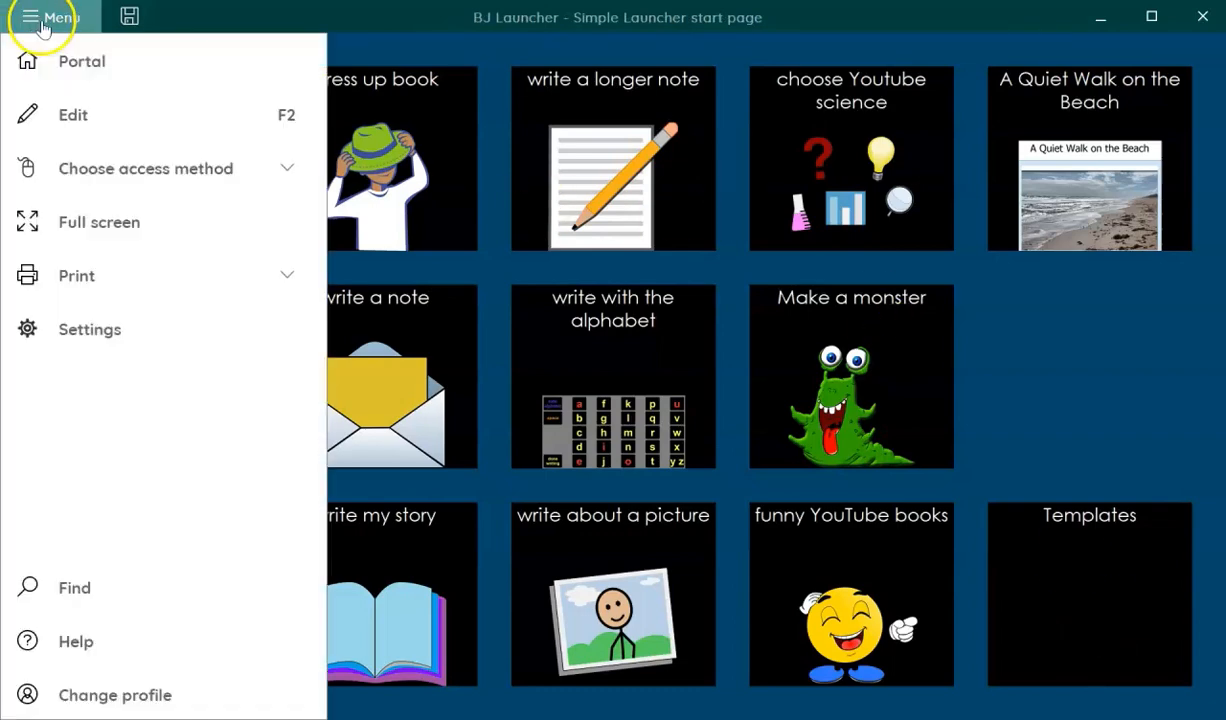
left_click(50, 56)
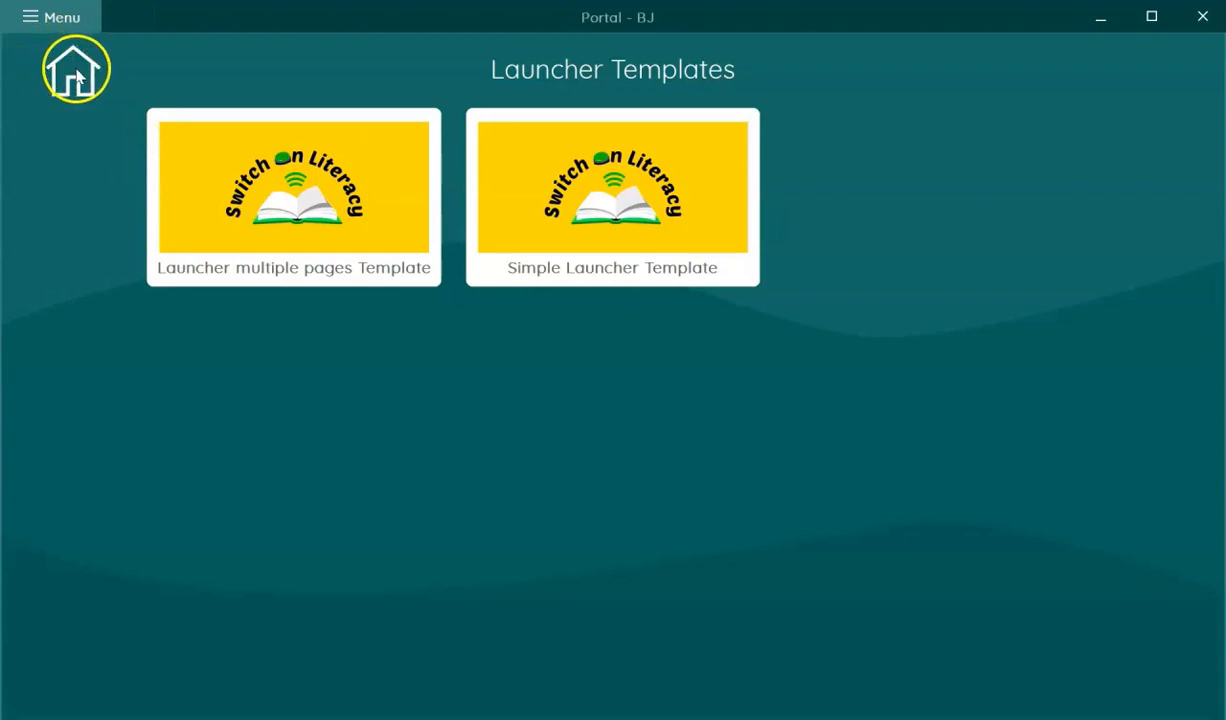
left_click(73, 73)
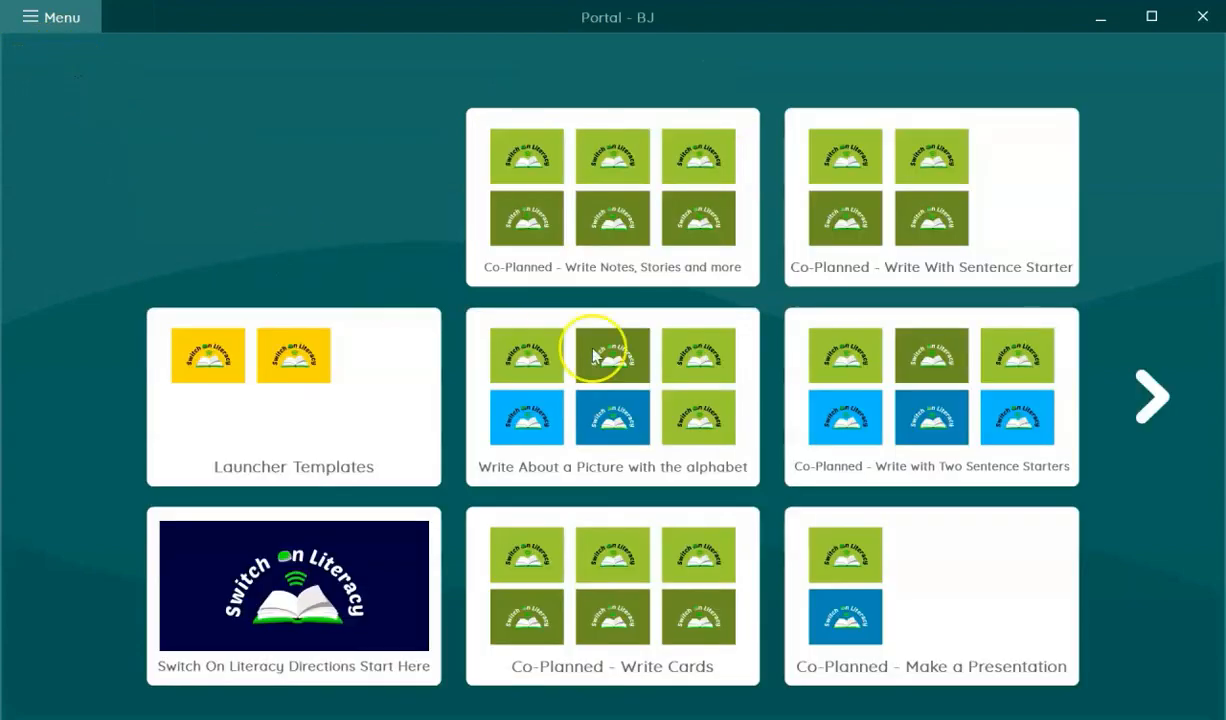
left_click(1150, 398)
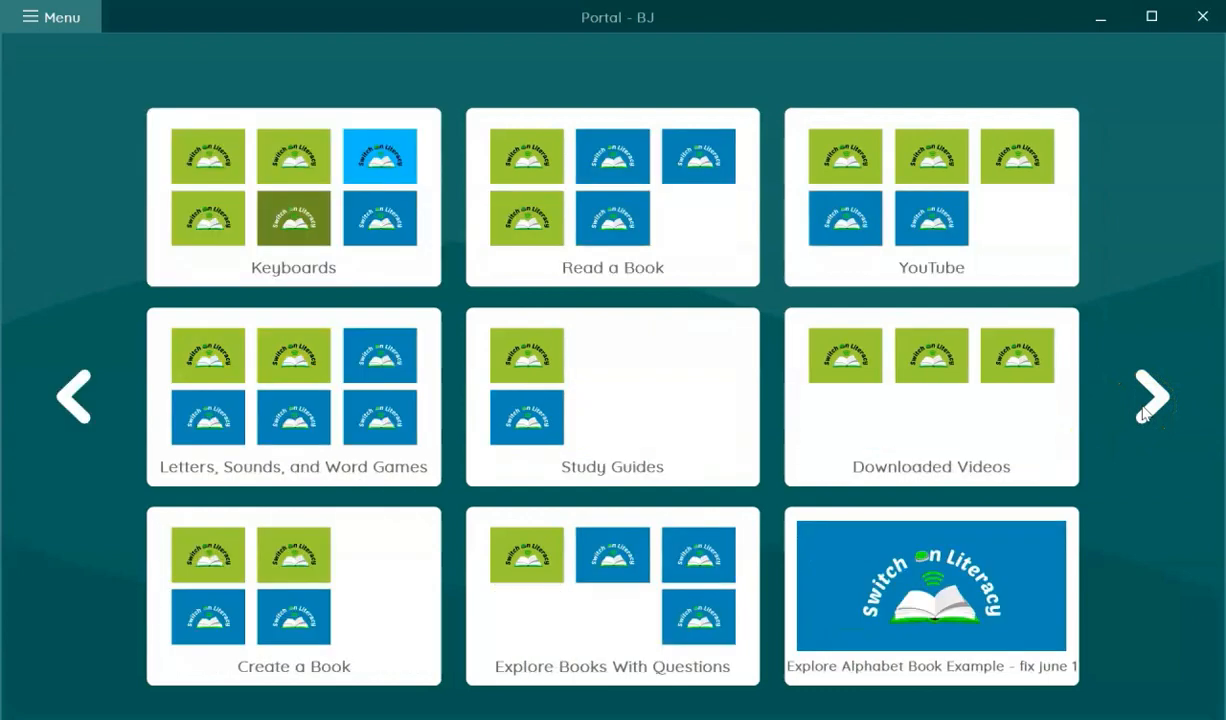
left_click(1150, 400)
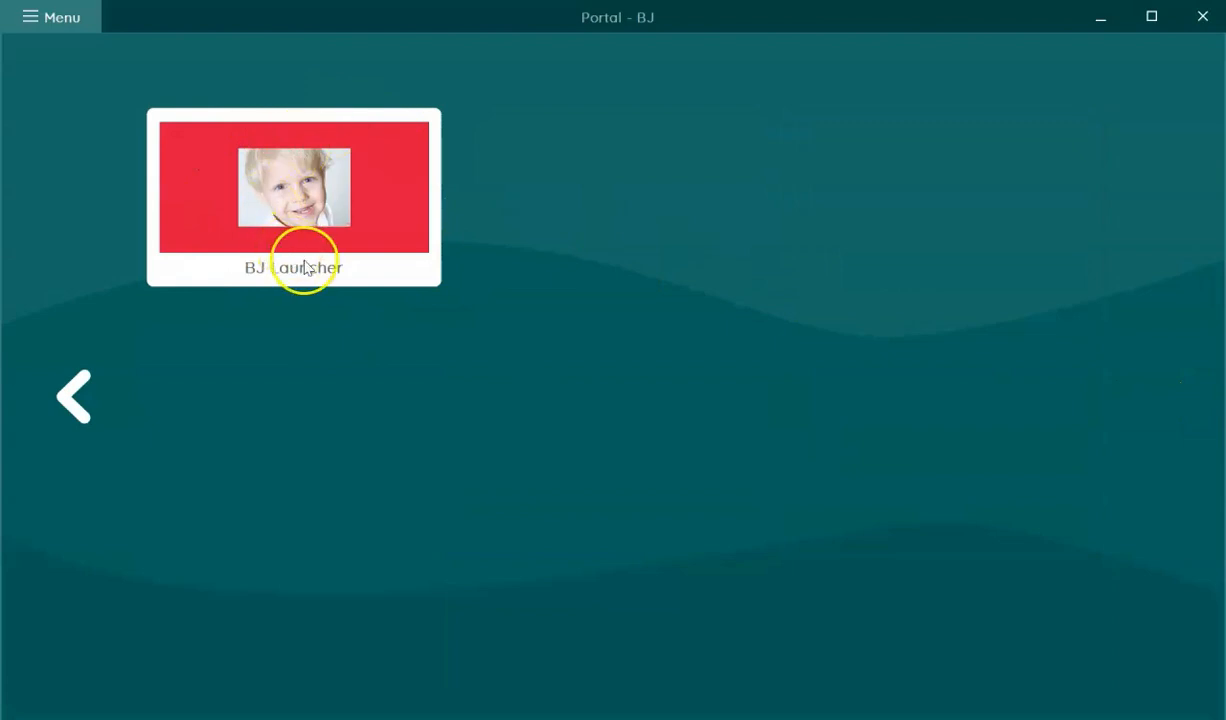
- Use Organize to move the BJ Launcher tile into the first slot of page one
left_click(80, 22)
left_click(87, 106)
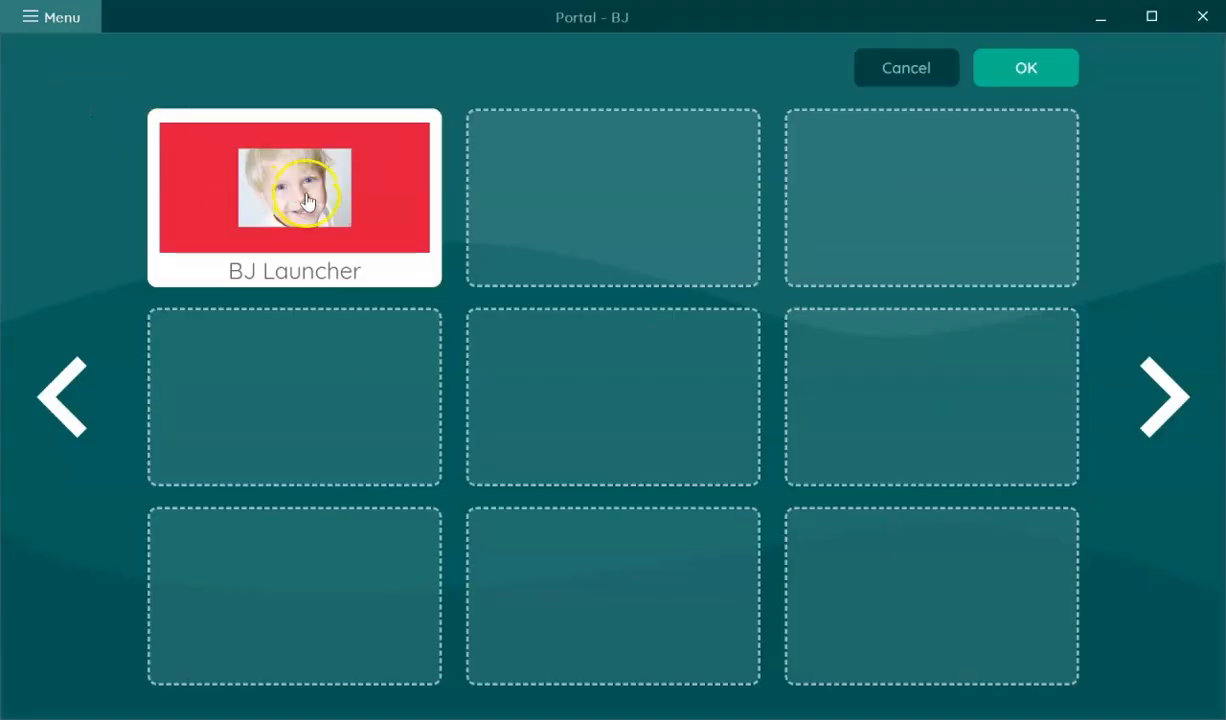
mouse_move(290, 188)
left_mouse_down()
mouse_move(101, 290)
mouse_move(75, 356)
mouse_move(45, 342)
mouse_move(330, 172)
mouse_move(300, 185)
left_mouse_up()
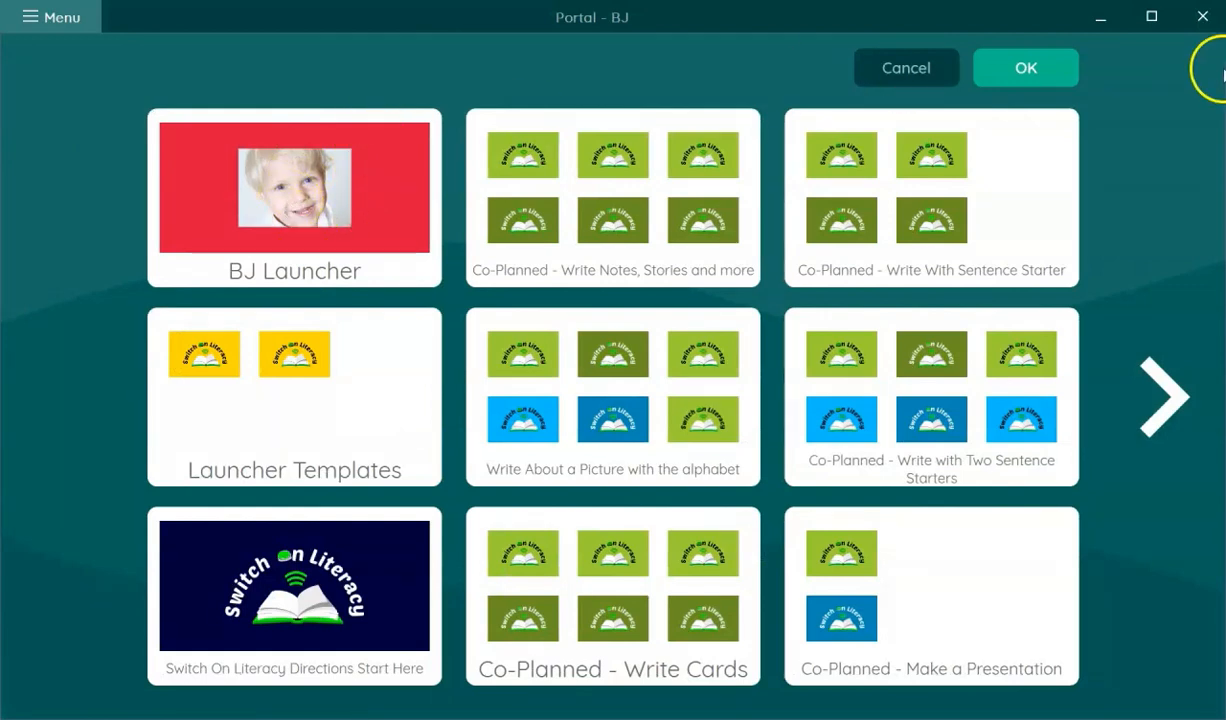
left_click(1058, 68)
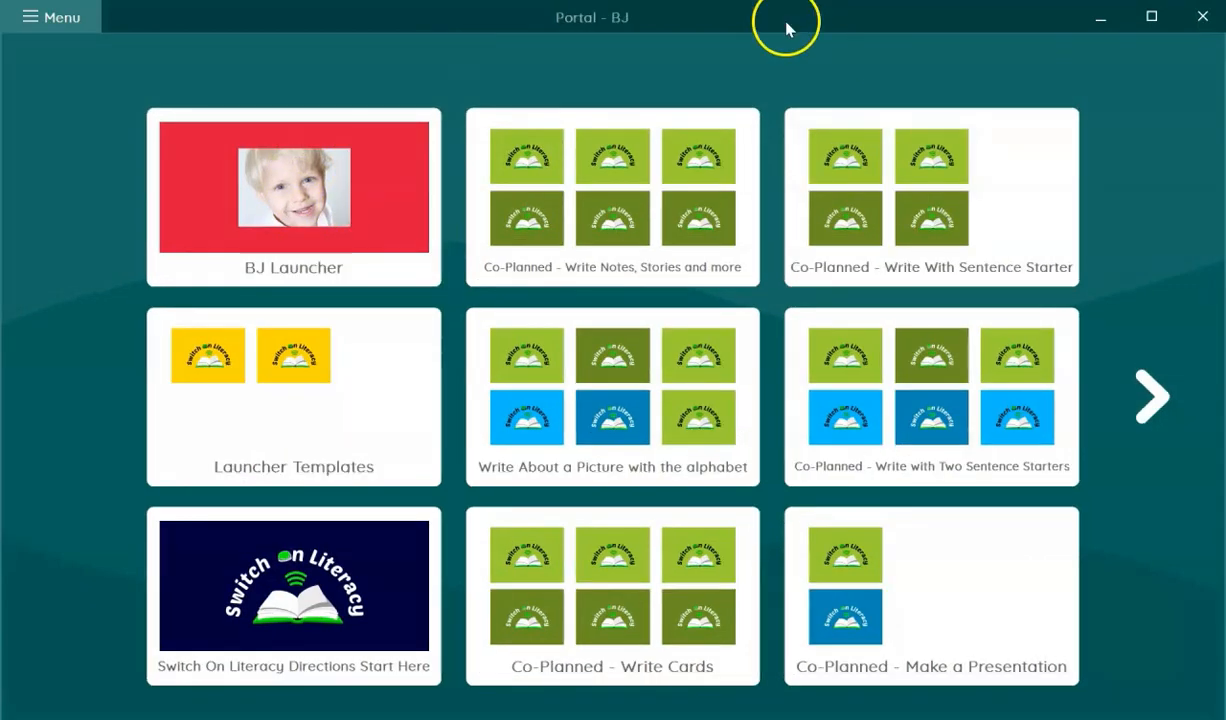
- Open the BJ Launcher tile and switch its start page into edit mode
left_click(369, 225)
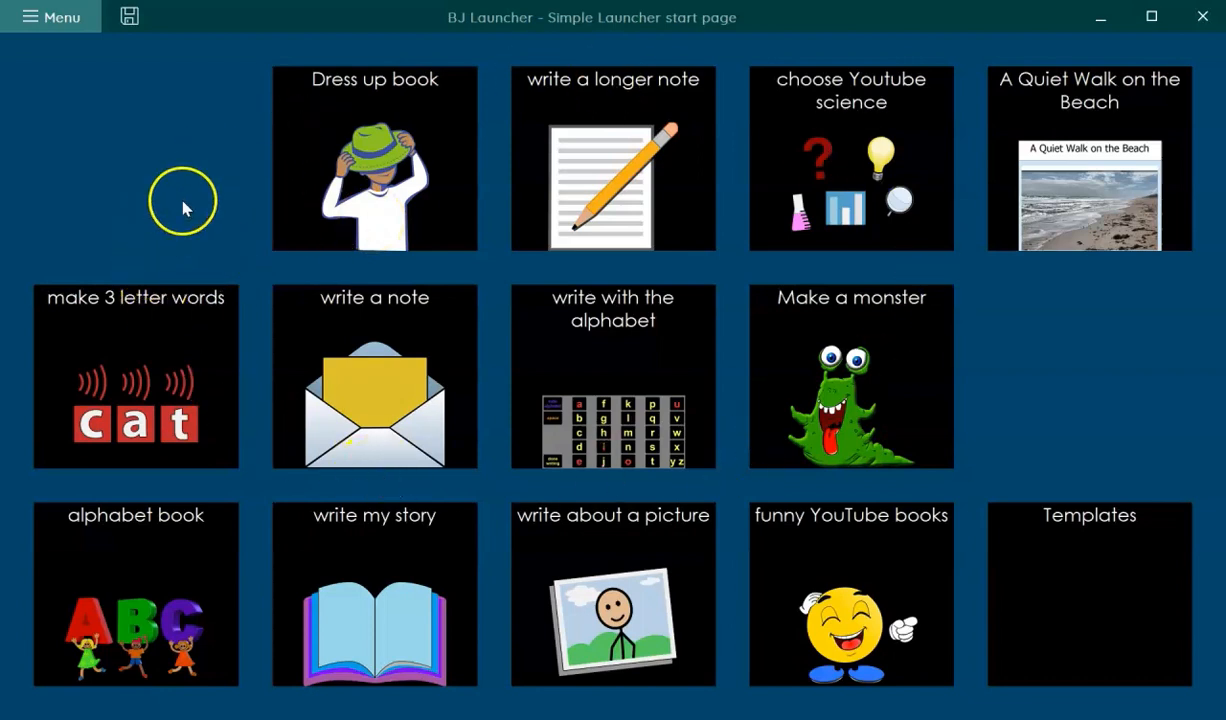
left_click(57, 19)
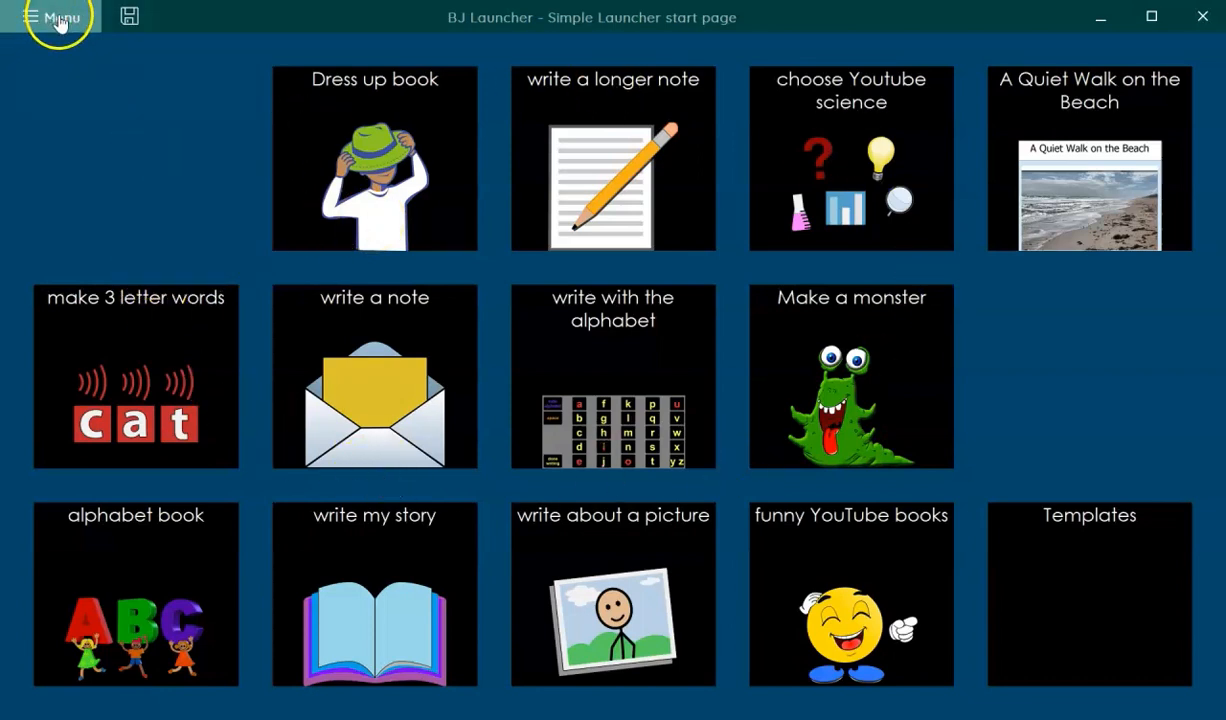
left_click(75, 110)
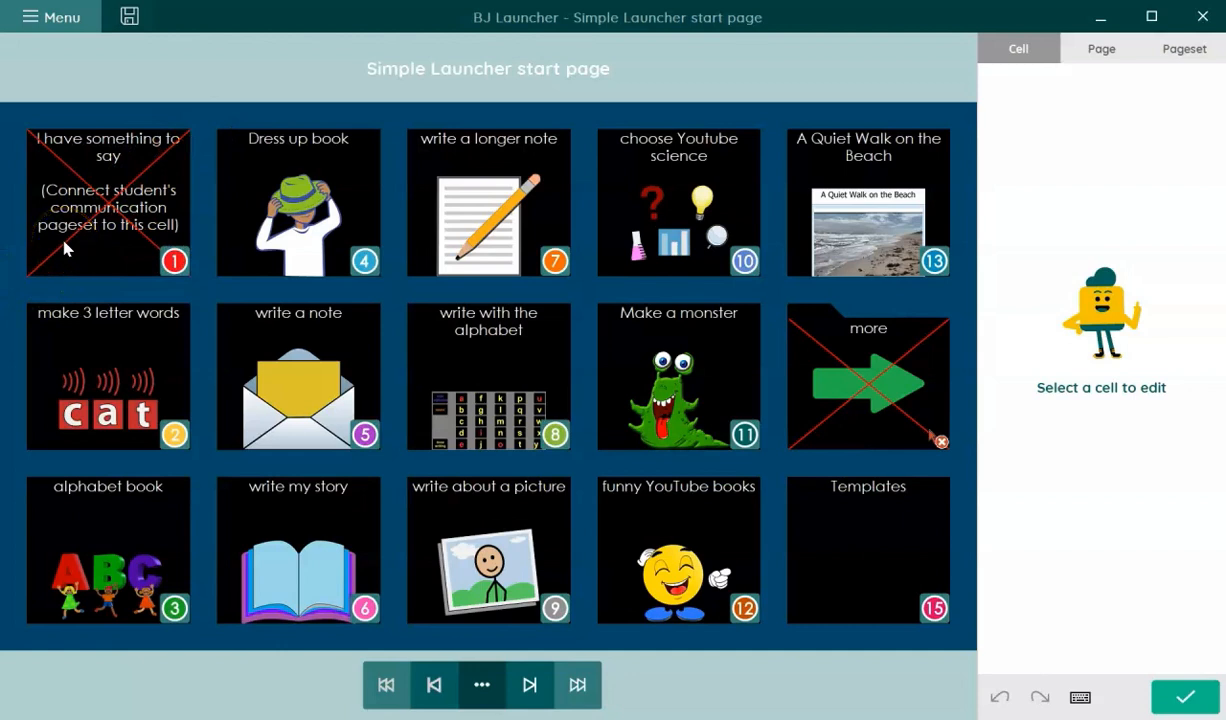
- Select the make 3 letter words cell and toggle its Visible property off and back on
left_click(97, 348)
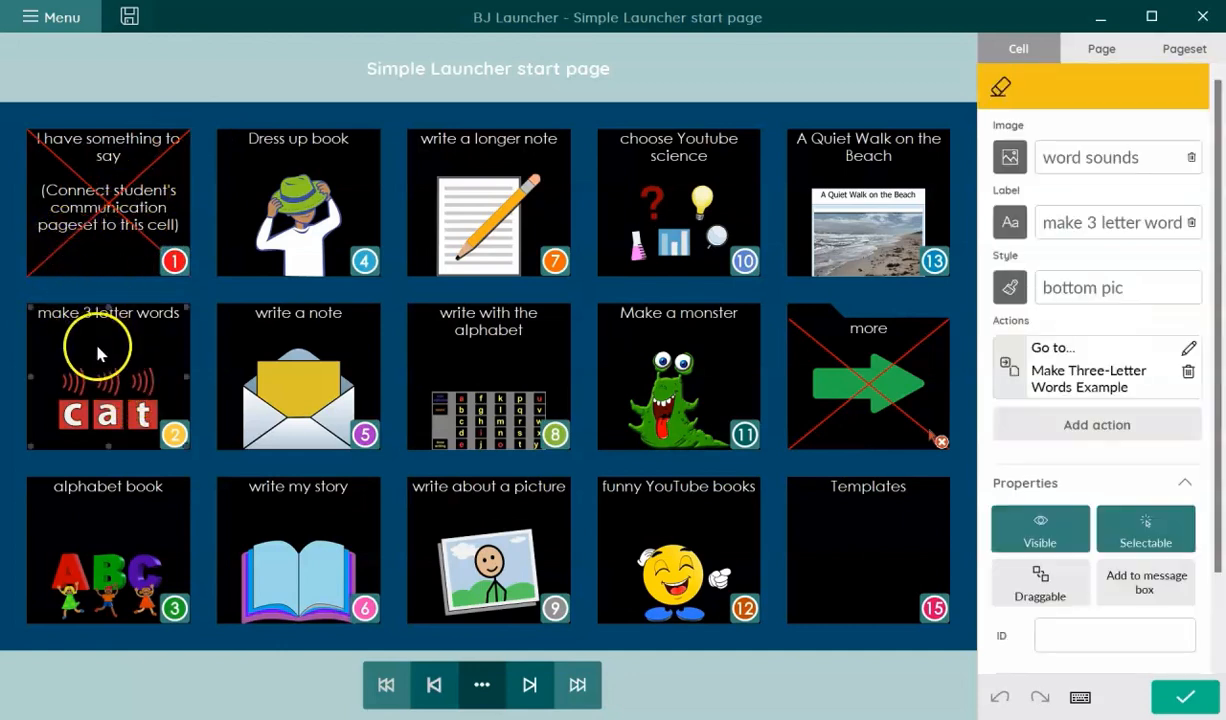
left_click(121, 513)
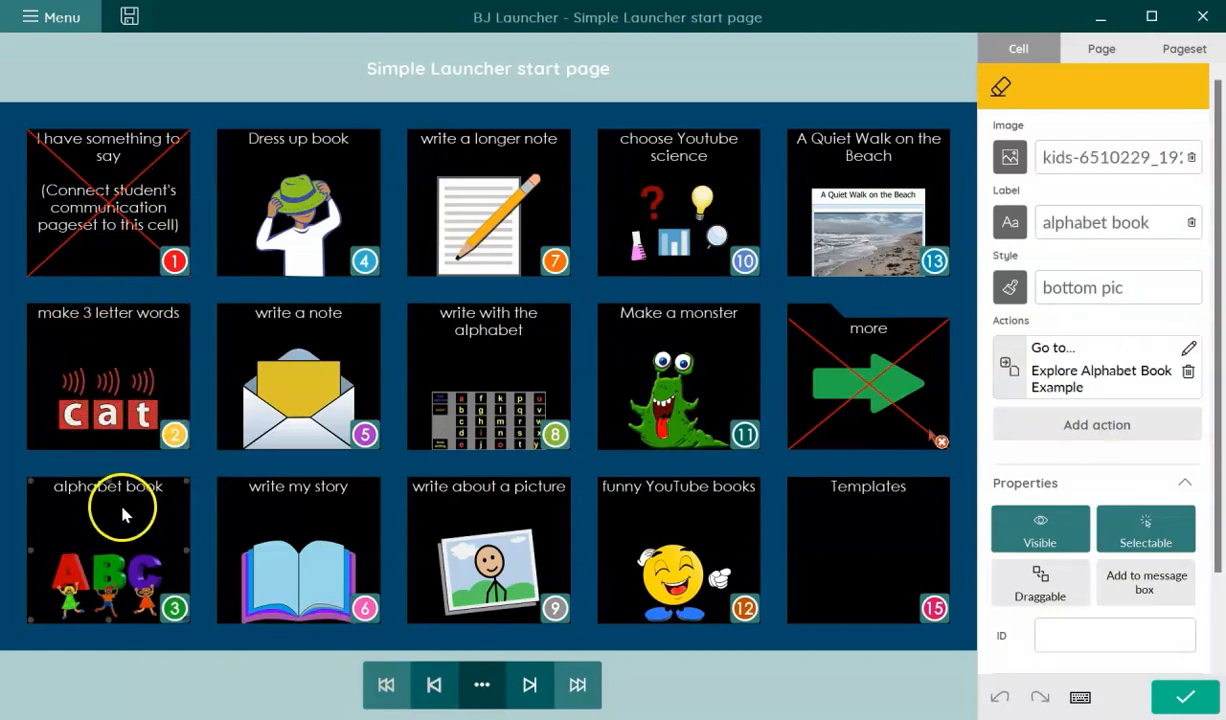
left_click(131, 393)
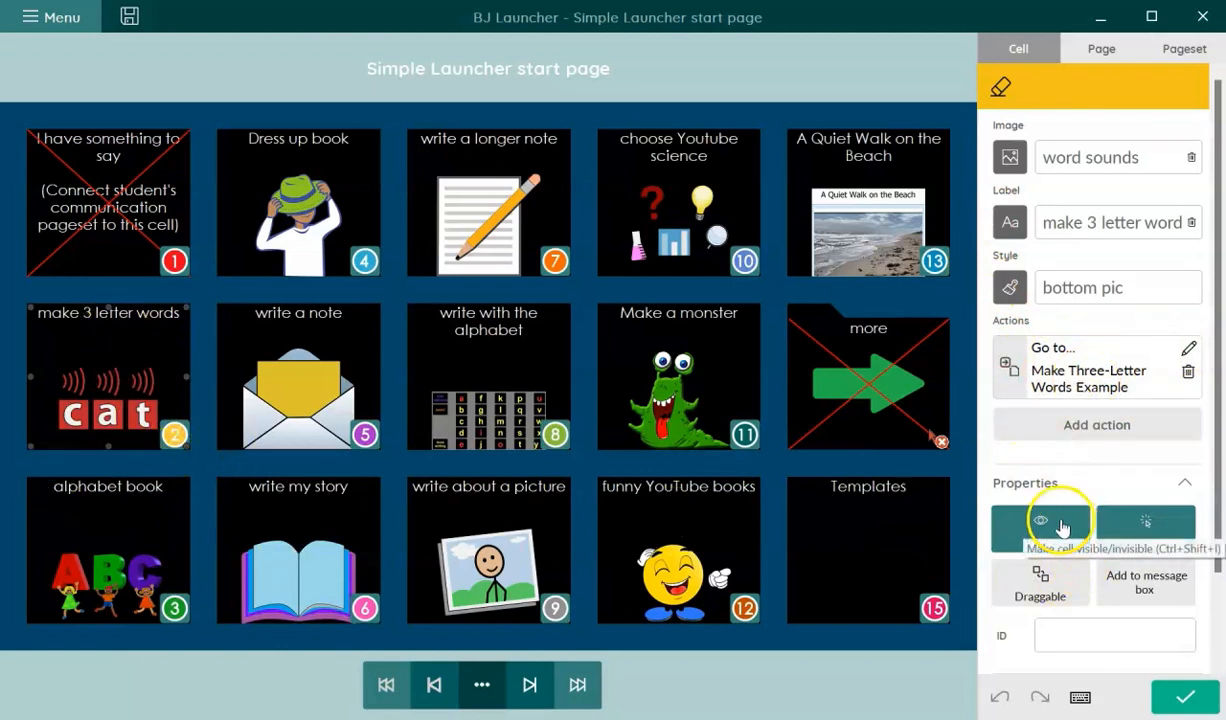
left_click(1186, 482)
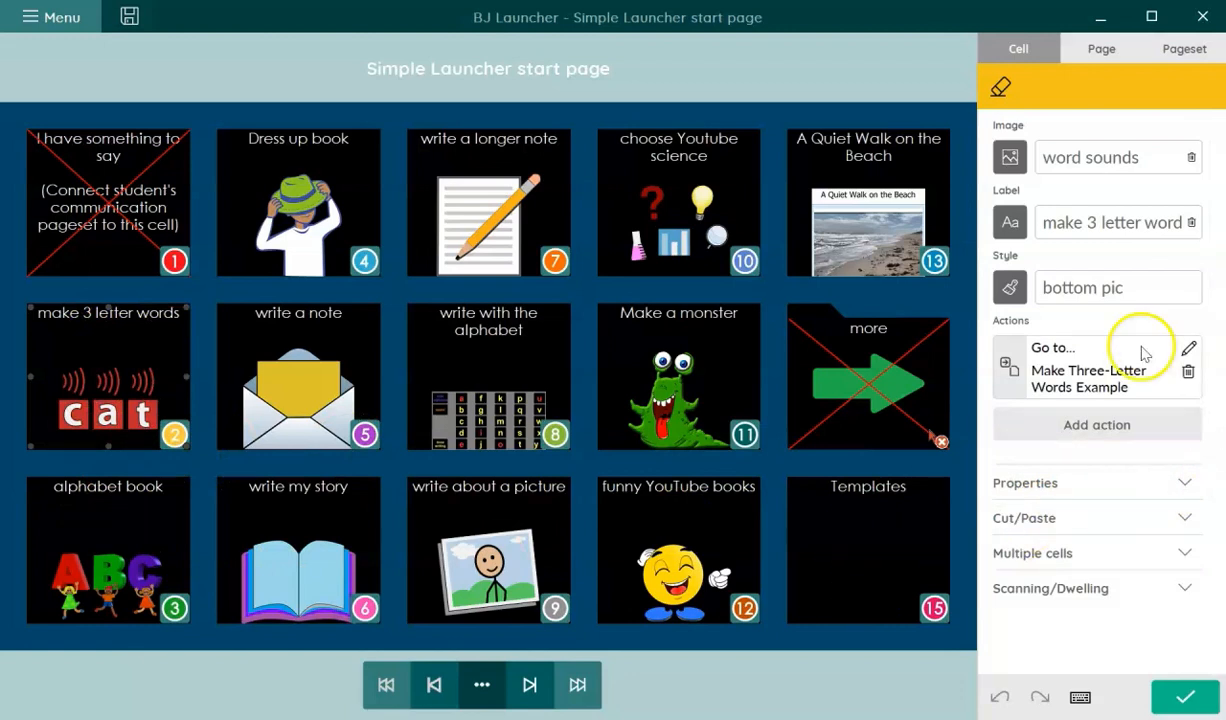
left_click(1185, 484)
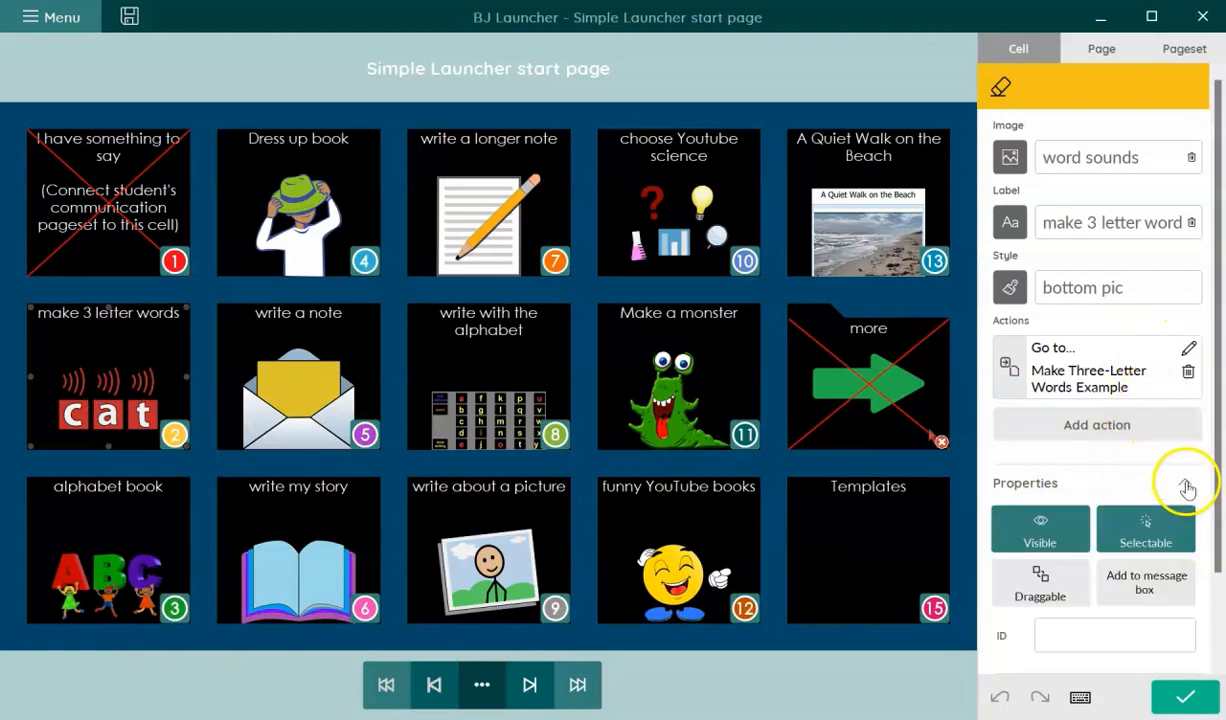
left_click(1041, 524)
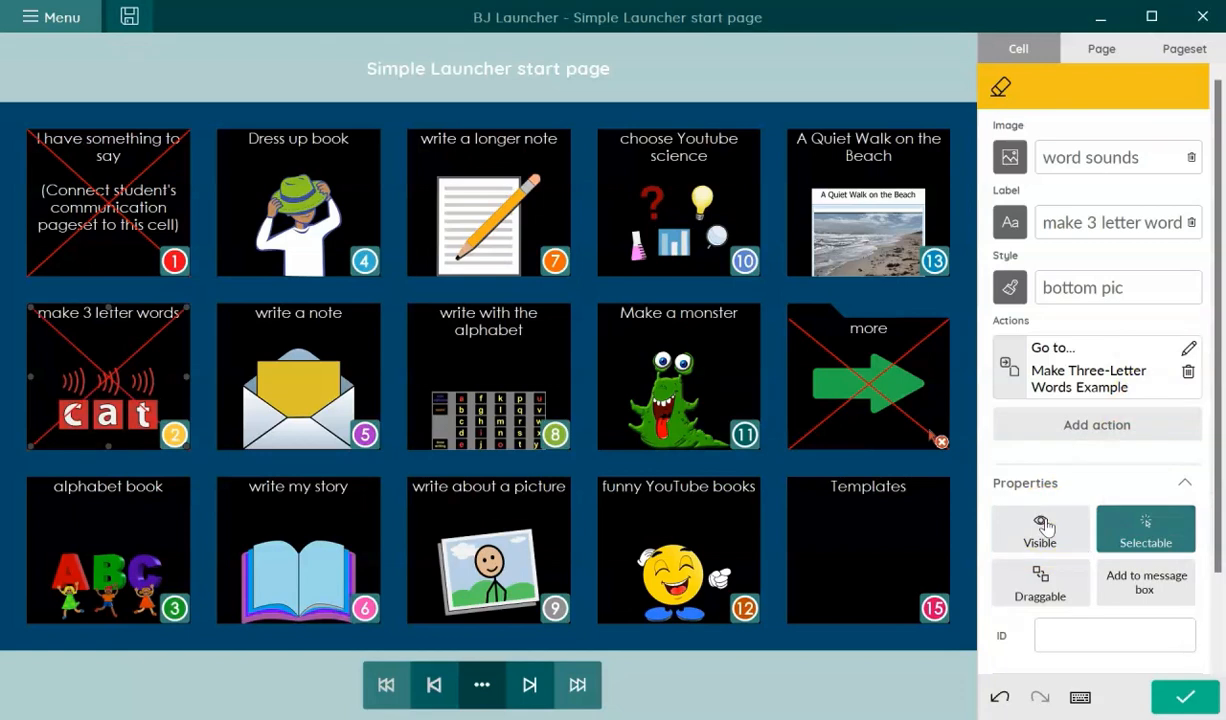
left_click(1041, 524)
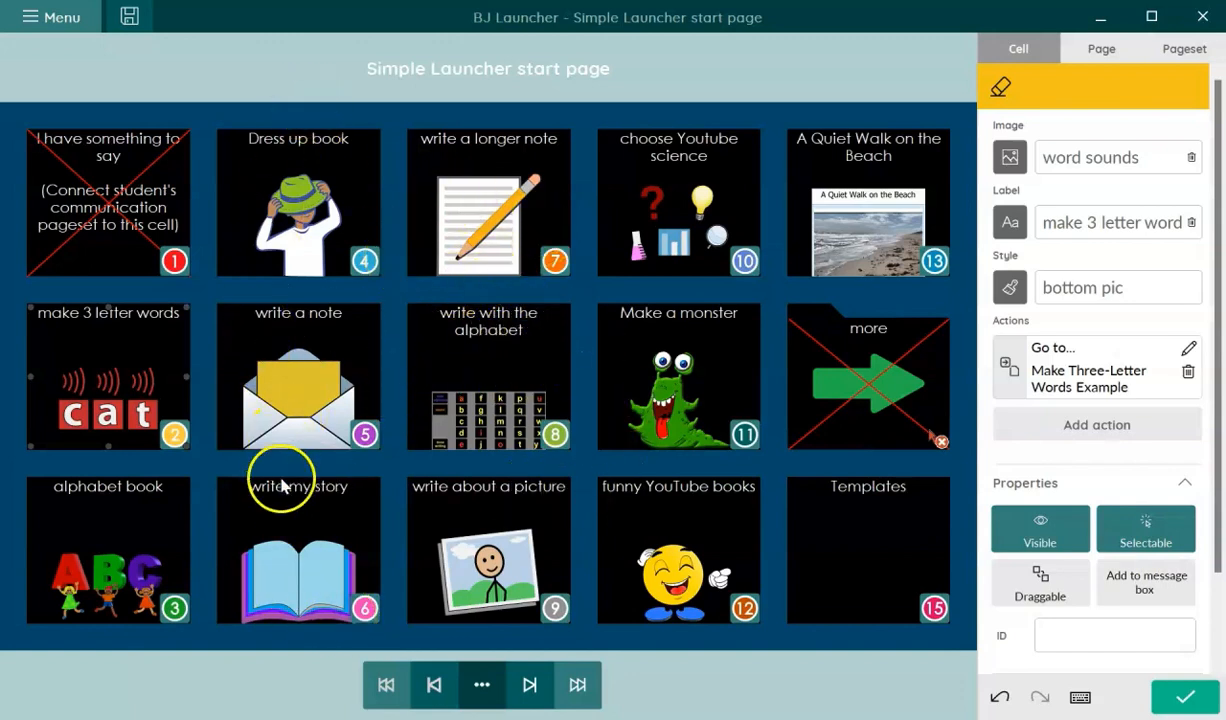
- Make the funny YouTube books cell invisible and save the pageset
left_click(754, 541)
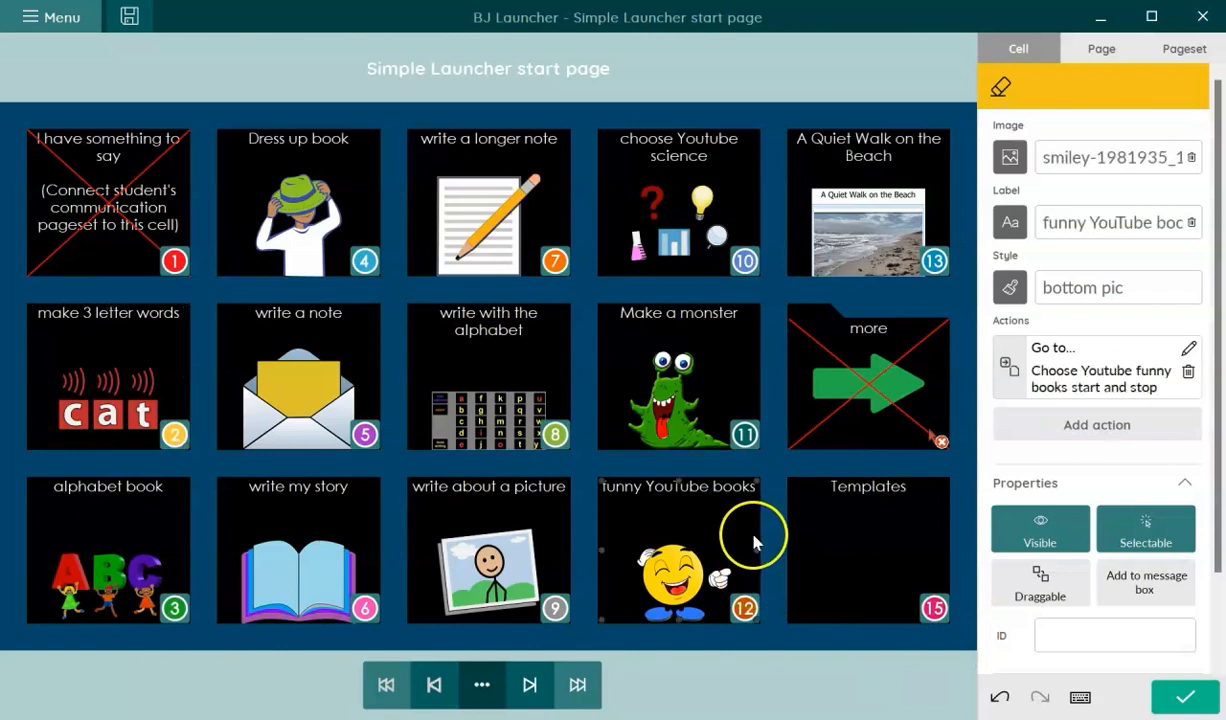
left_click(1048, 523)
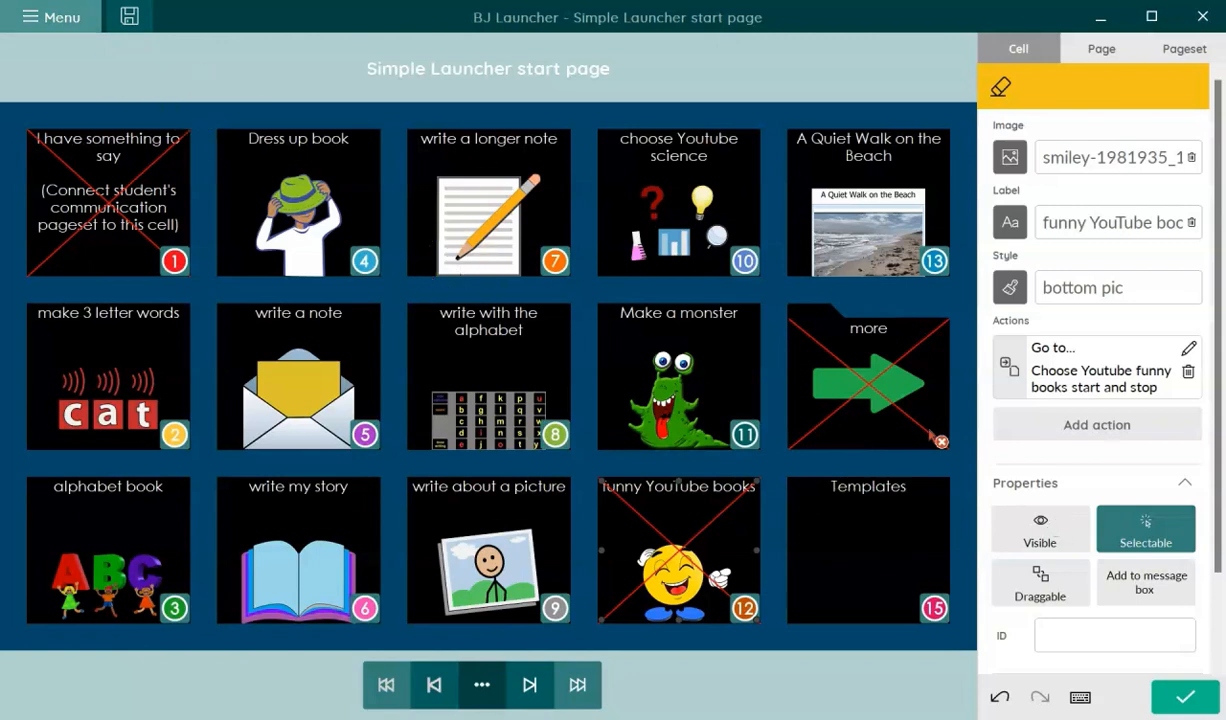
left_click(45, 18)
left_click(70, 108)
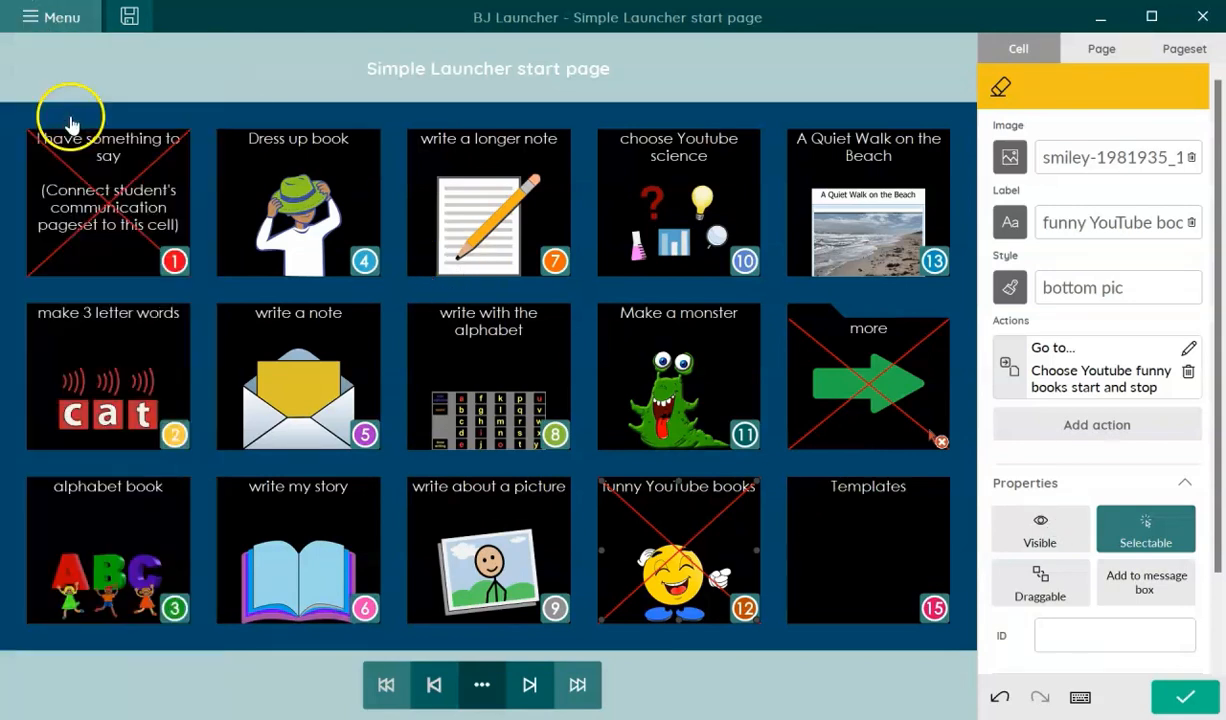
left_click(55, 15)
left_click(77, 62)
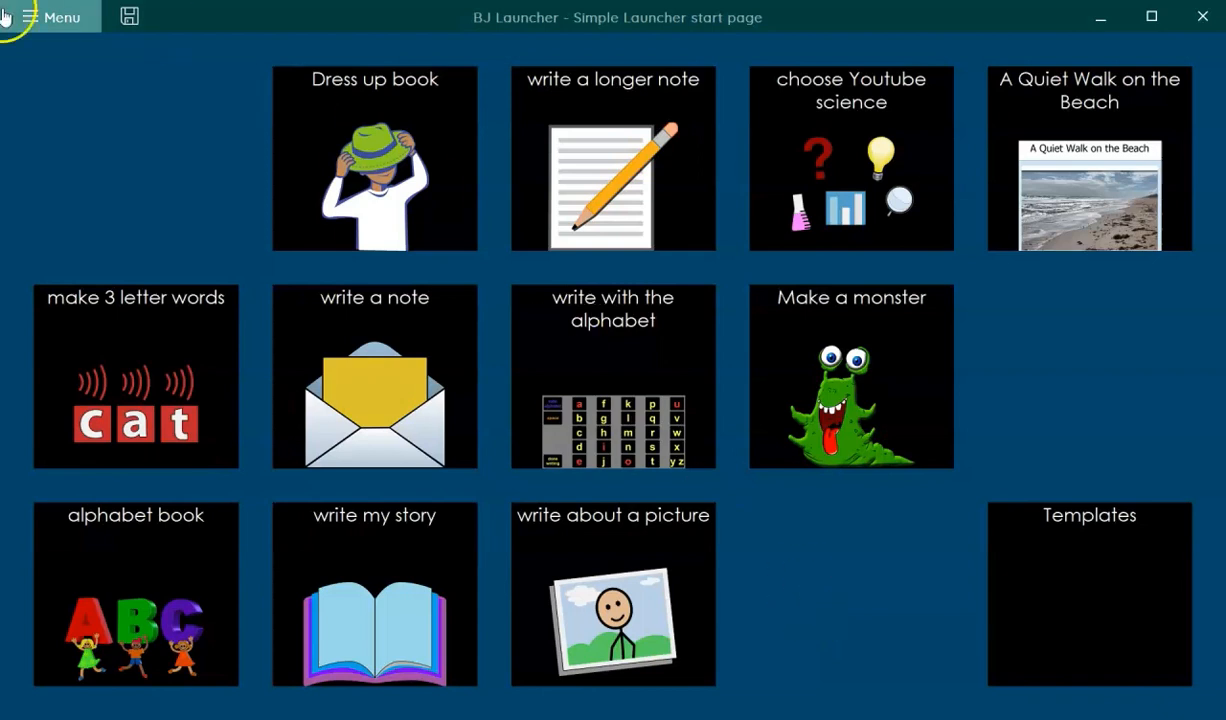
left_click(33, 22)
left_click(66, 112)
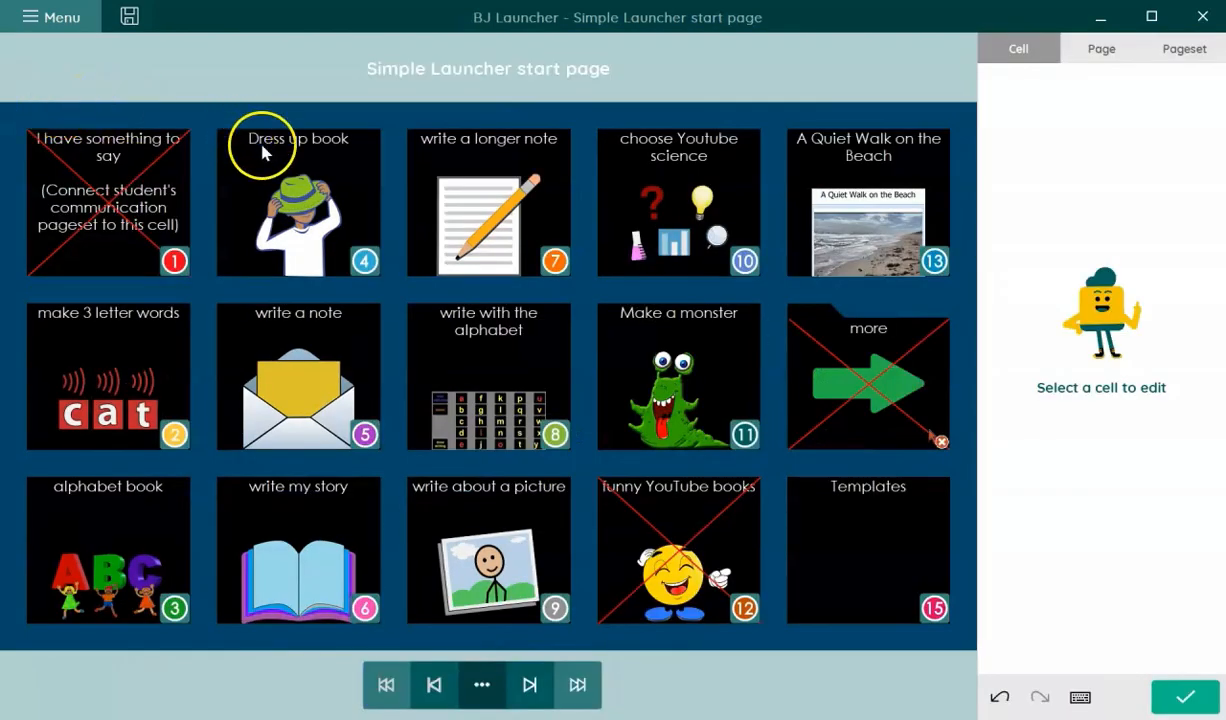
- Swap Dress up book with make 3 letter words, and write a note with write a longer note
left_click(333, 190)
left_click_drag(333, 190, 97, 333)
left_click_drag(268, 372, 497, 229)
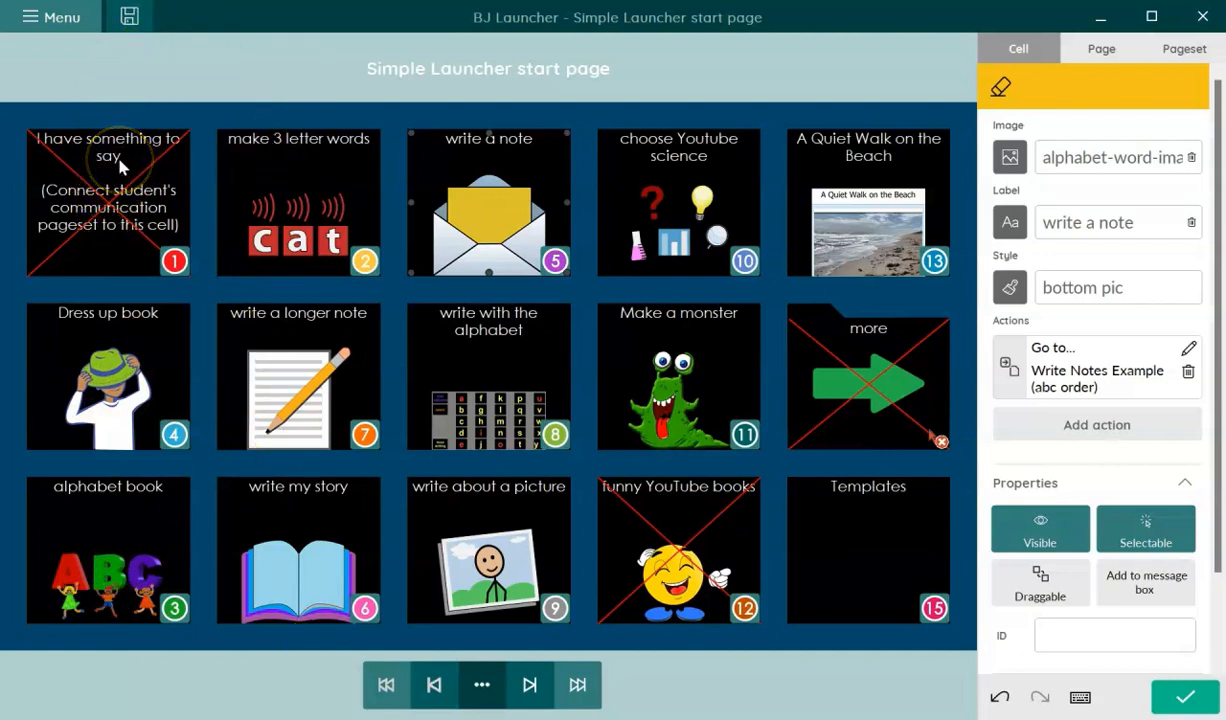
left_click(121, 384)
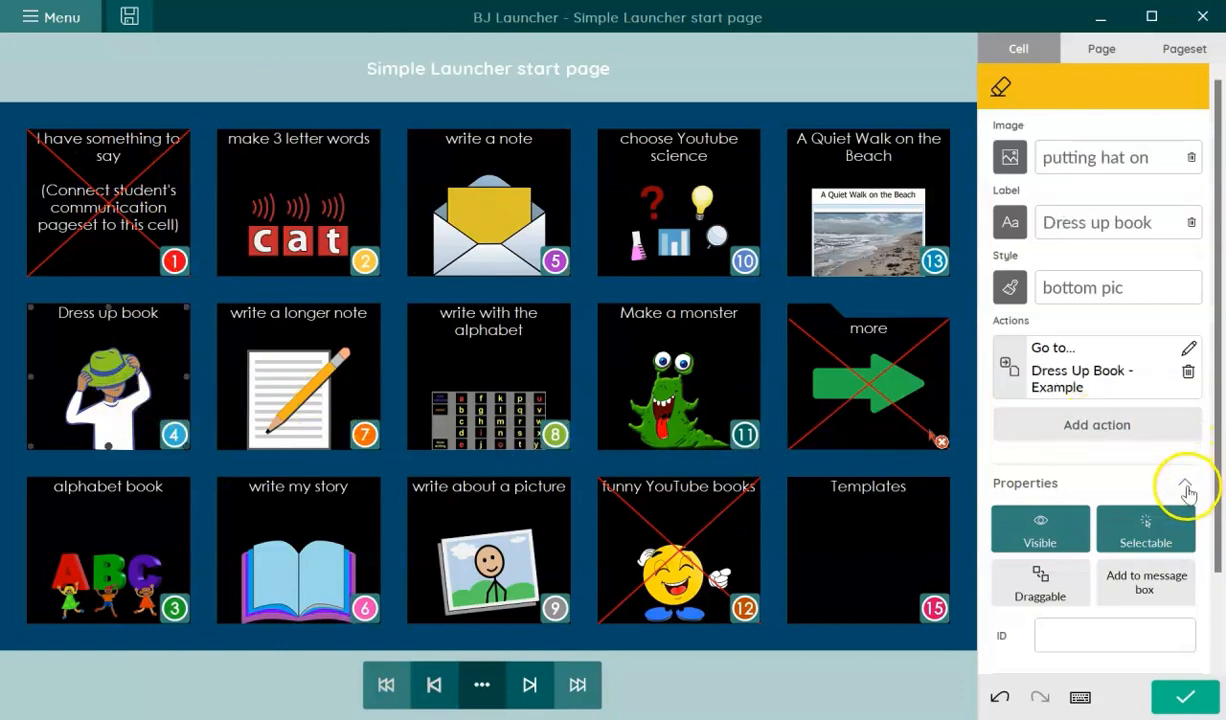
- Under Scanning/Dwelling, put Dress up book in scan group 2 and make 3 letter words in 4
left_click(1187, 490)
left_click(1183, 585)
left_click(1186, 590)
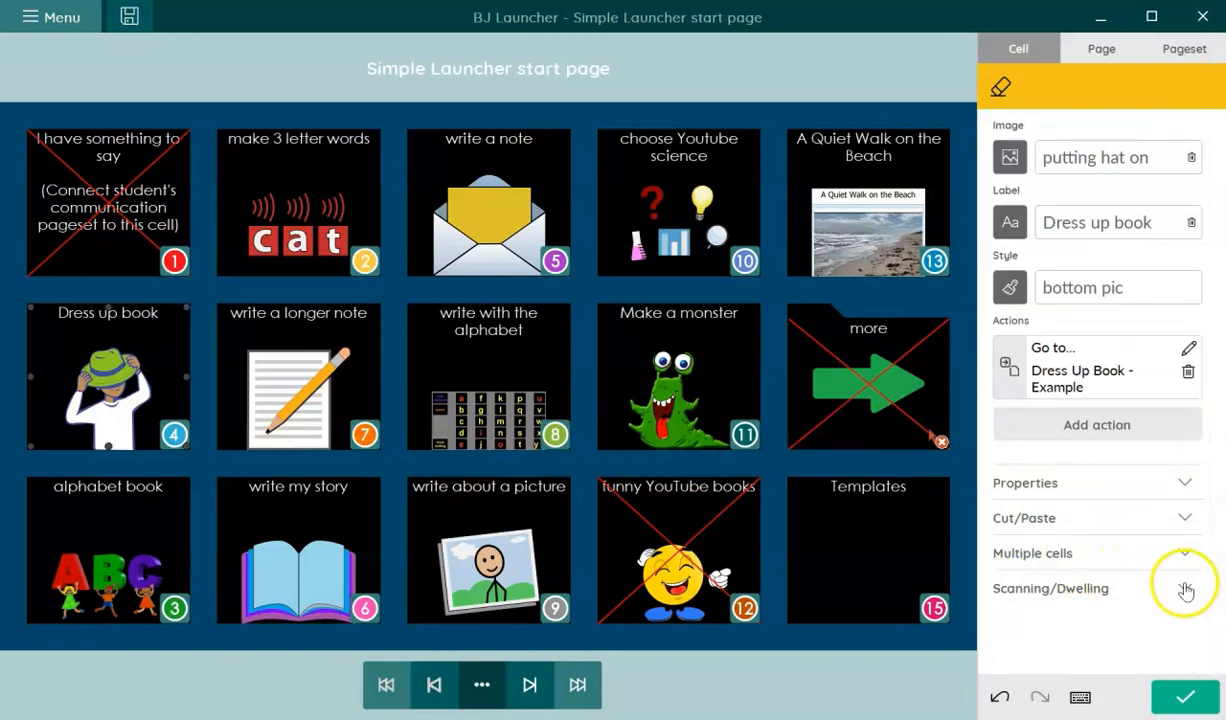
left_click(1186, 592)
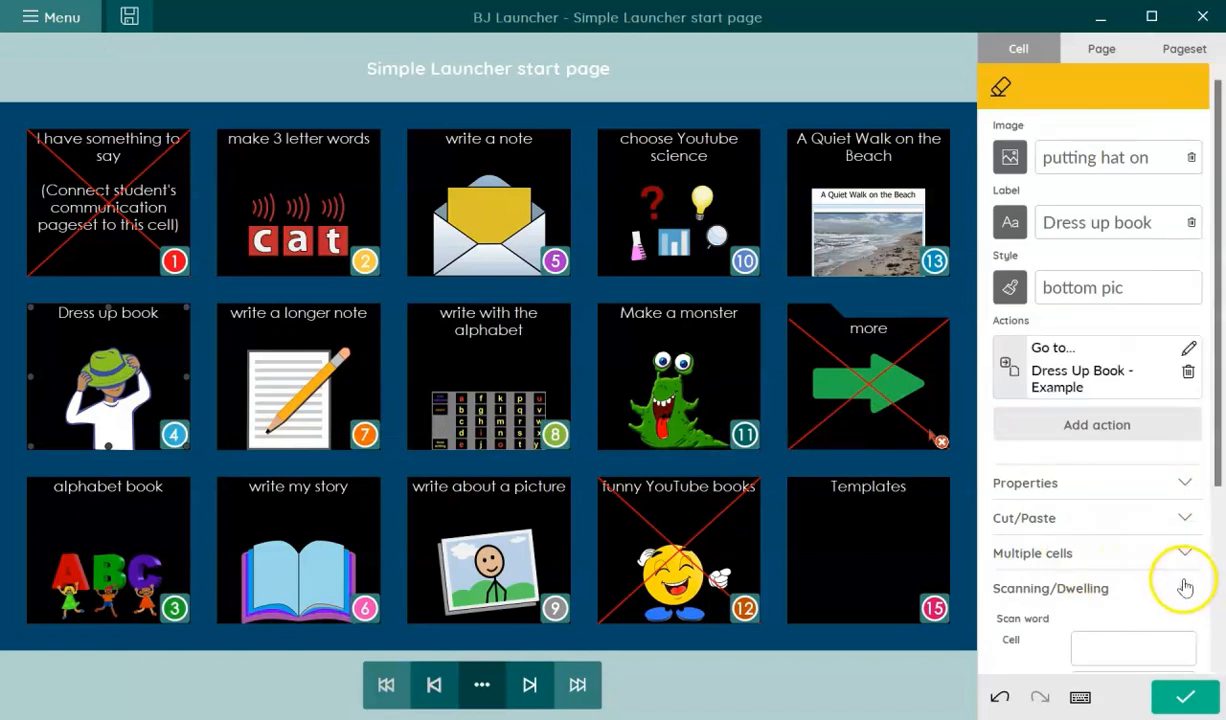
left_click_drag(1220, 470, 1175, 655)
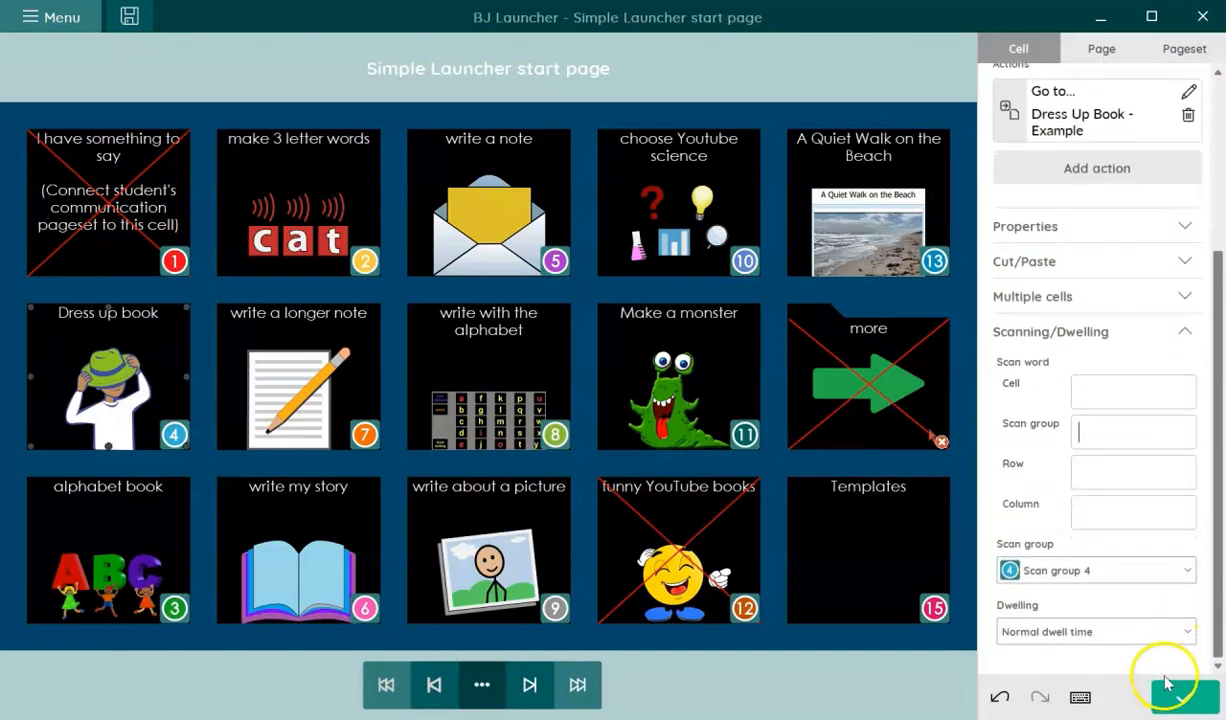
left_click(1161, 571)
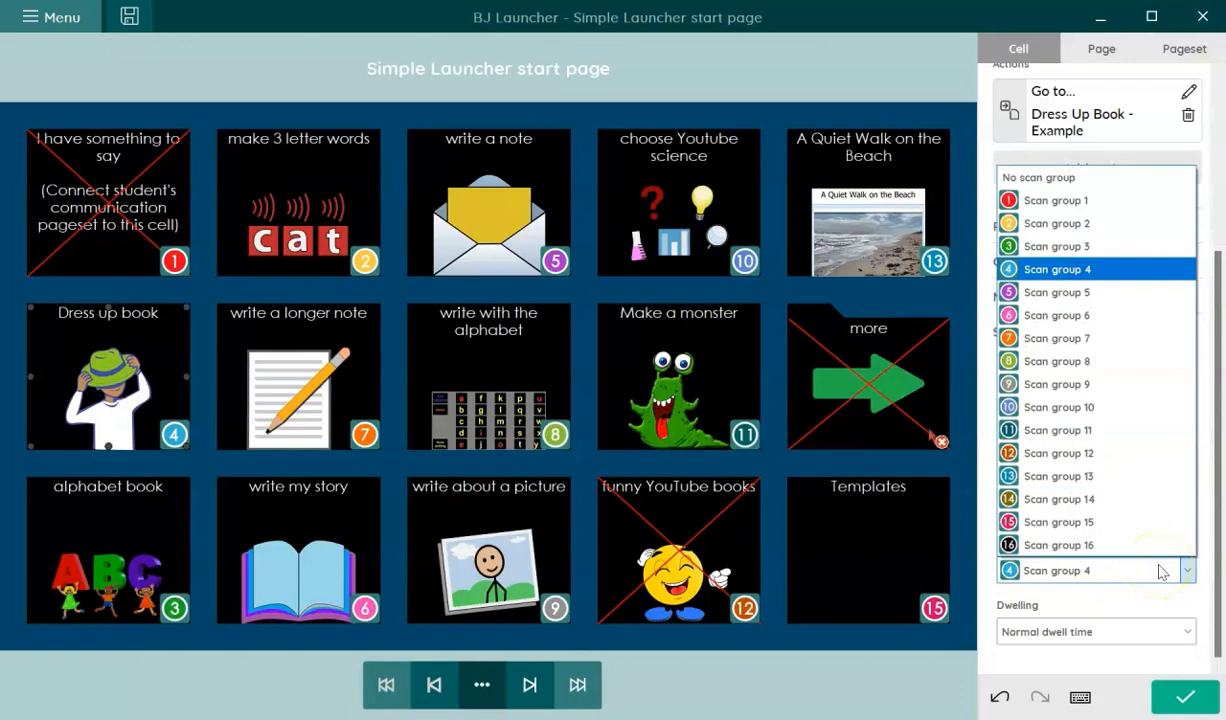
left_click(1082, 222)
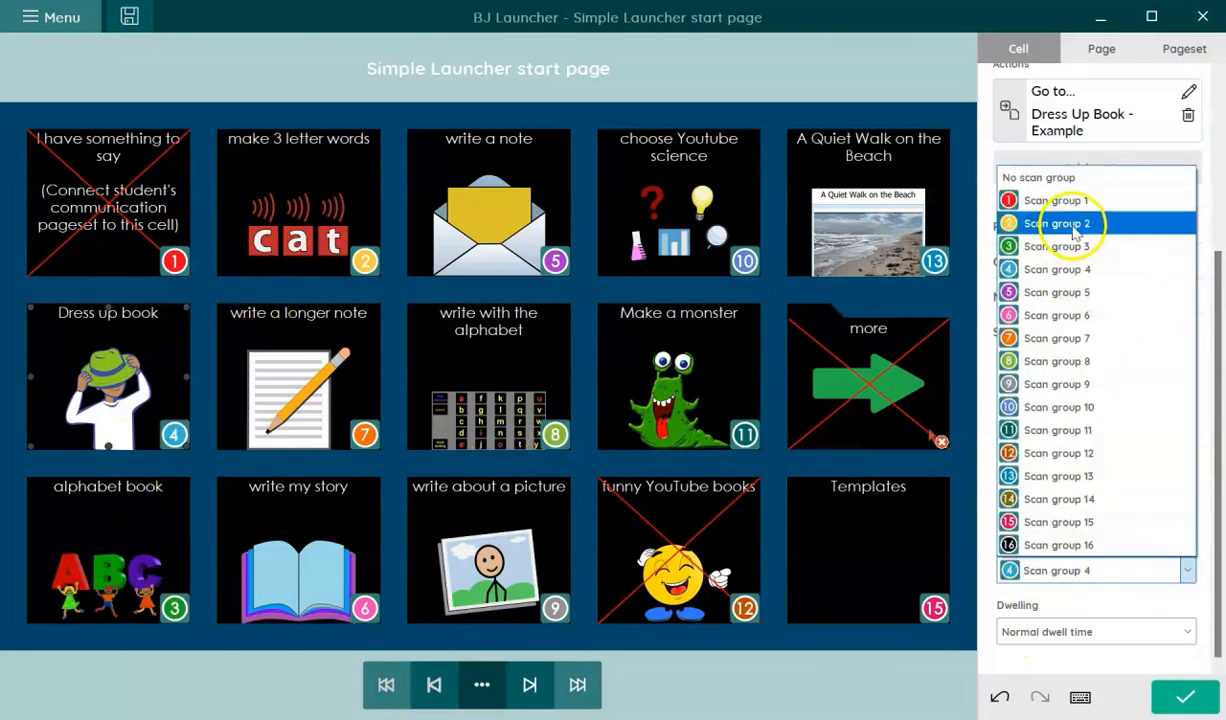
left_click(1161, 571)
left_click(1062, 250)
left_click(255, 235)
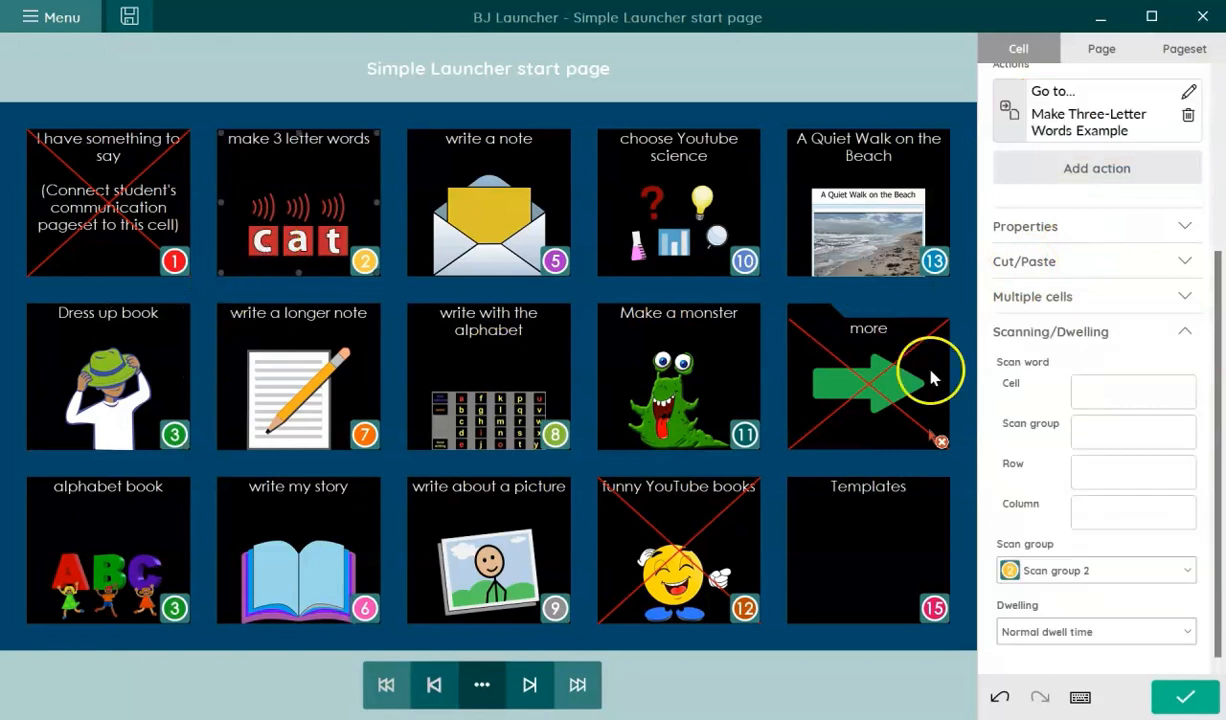
left_click(1090, 572)
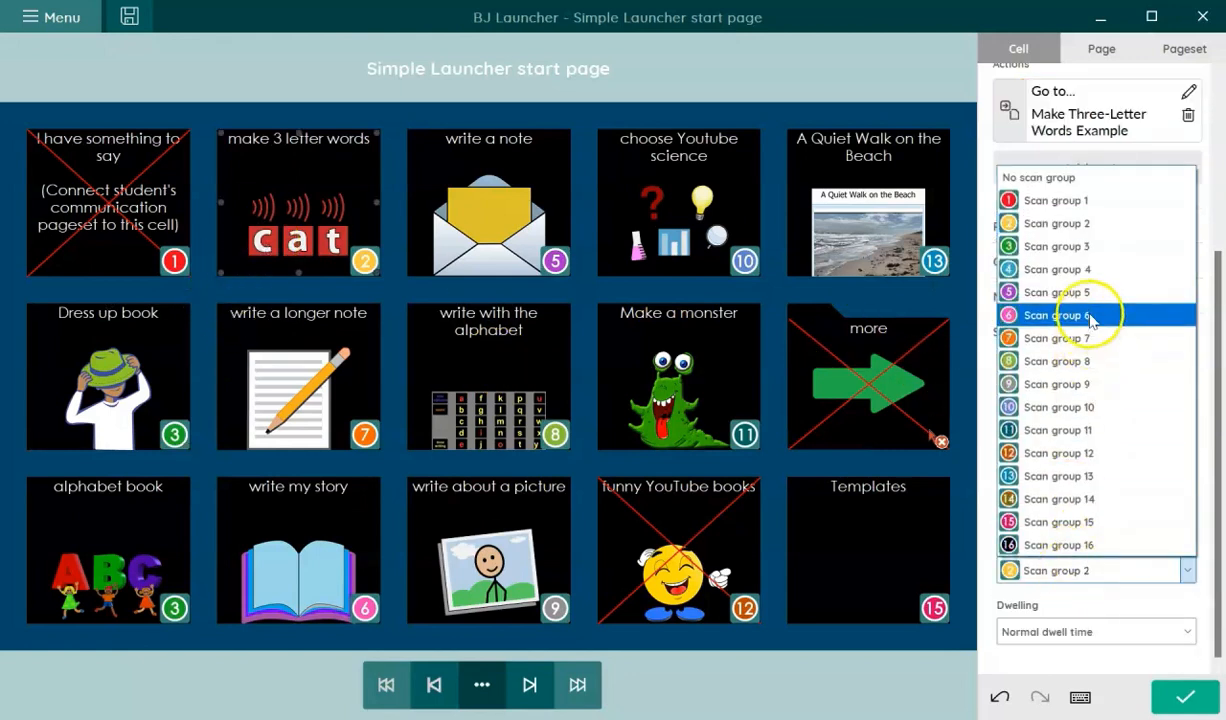
left_click(1085, 270)
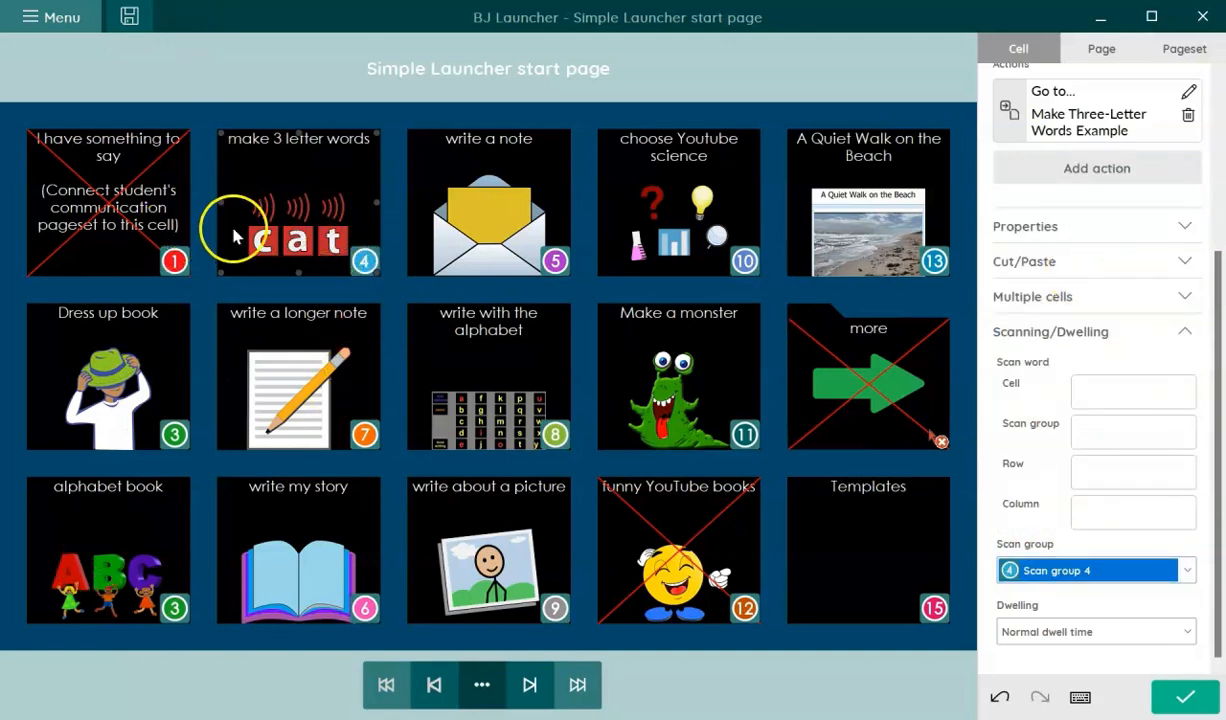
- Change write a longer note to scan group 5 and write a note to scan group 7
left_click(310, 390)
left_click(1084, 570)
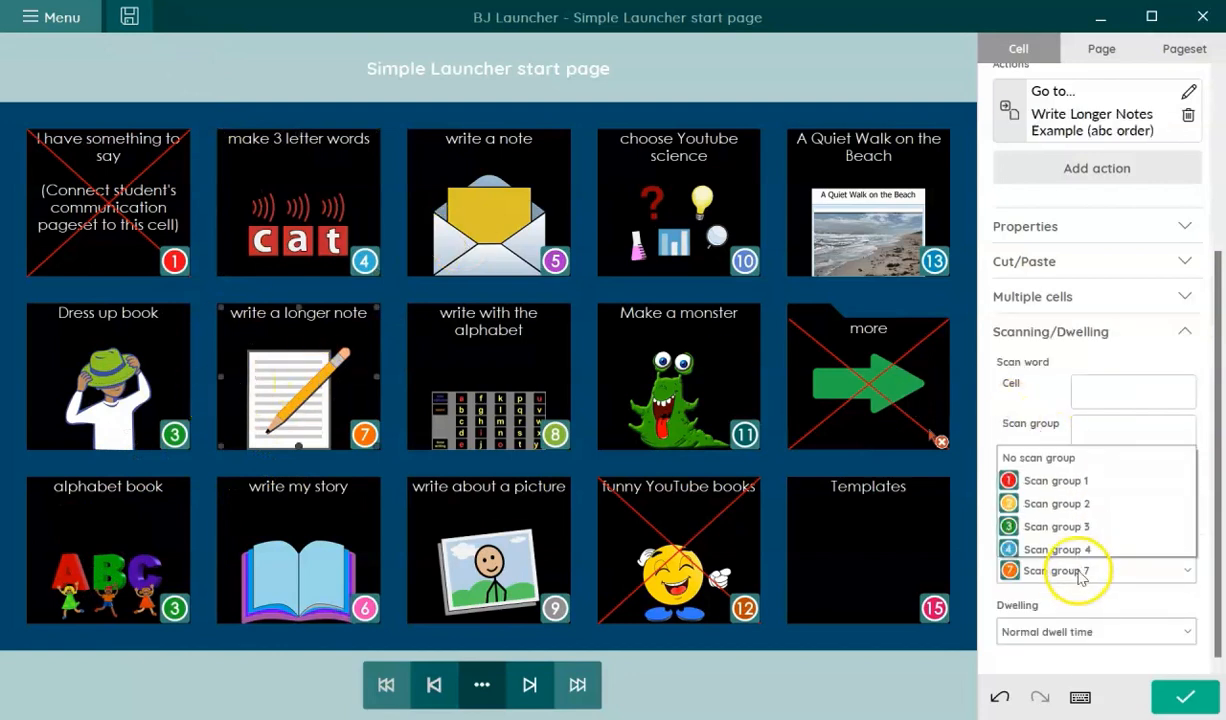
left_click(1045, 285)
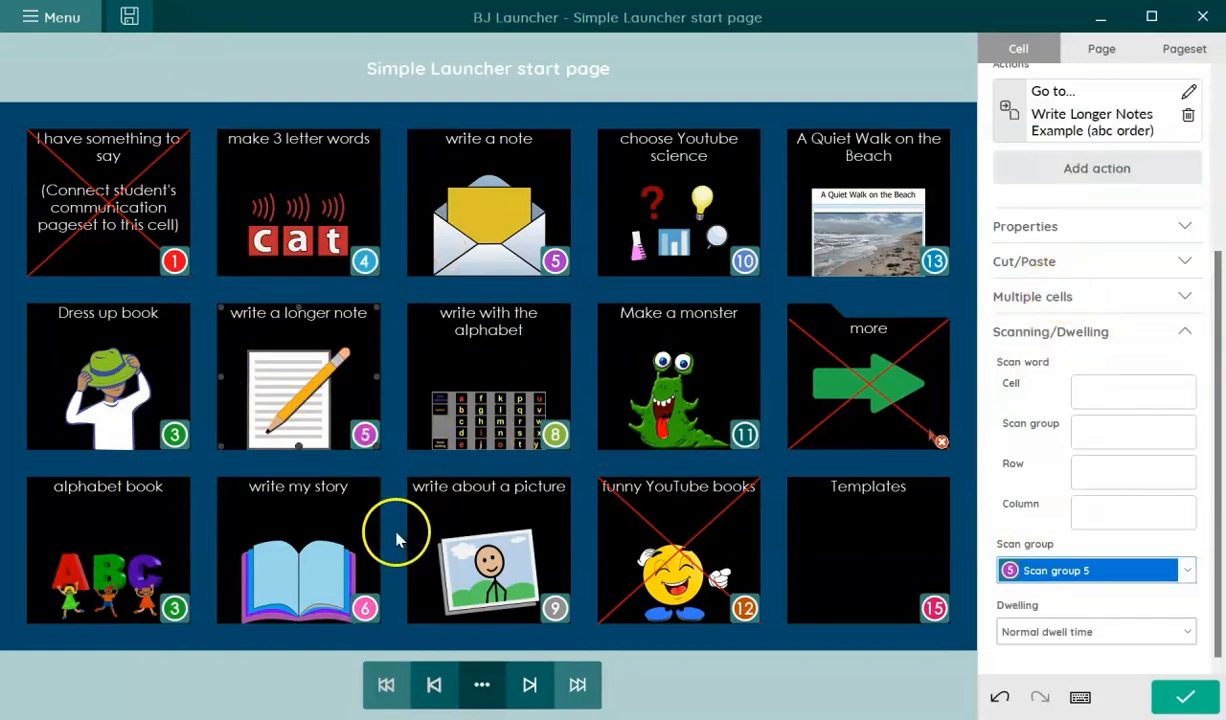
left_click(502, 181)
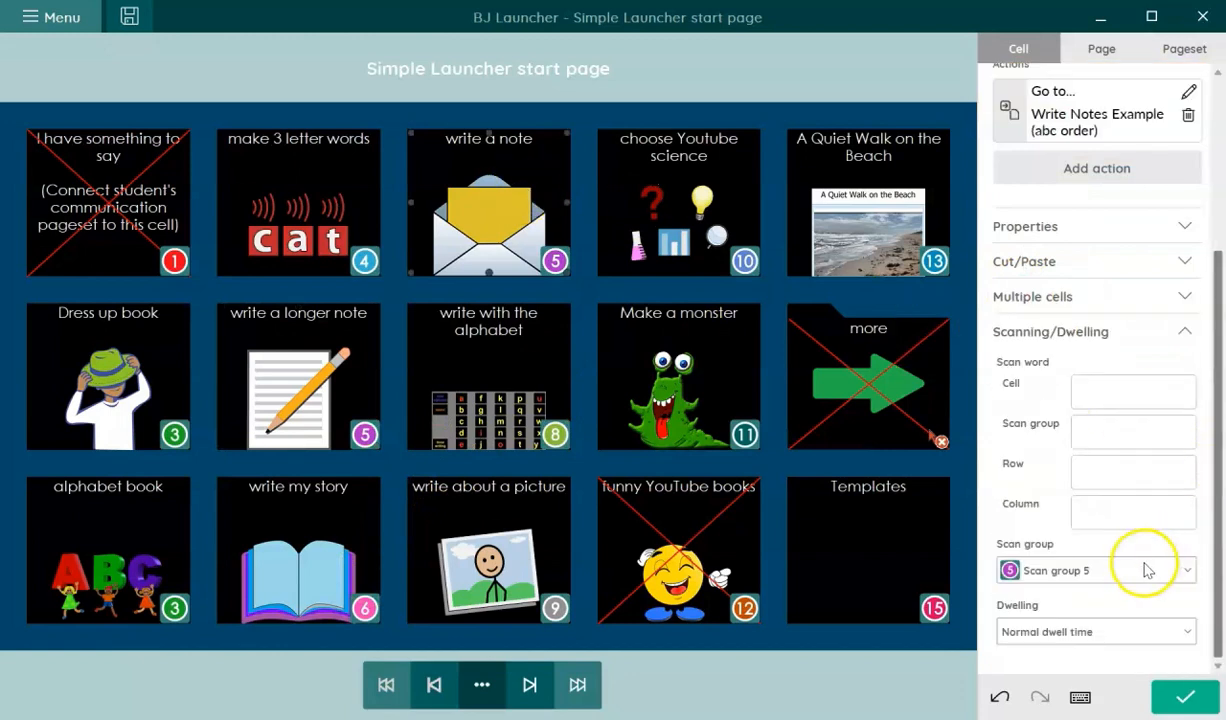
left_click(1148, 570)
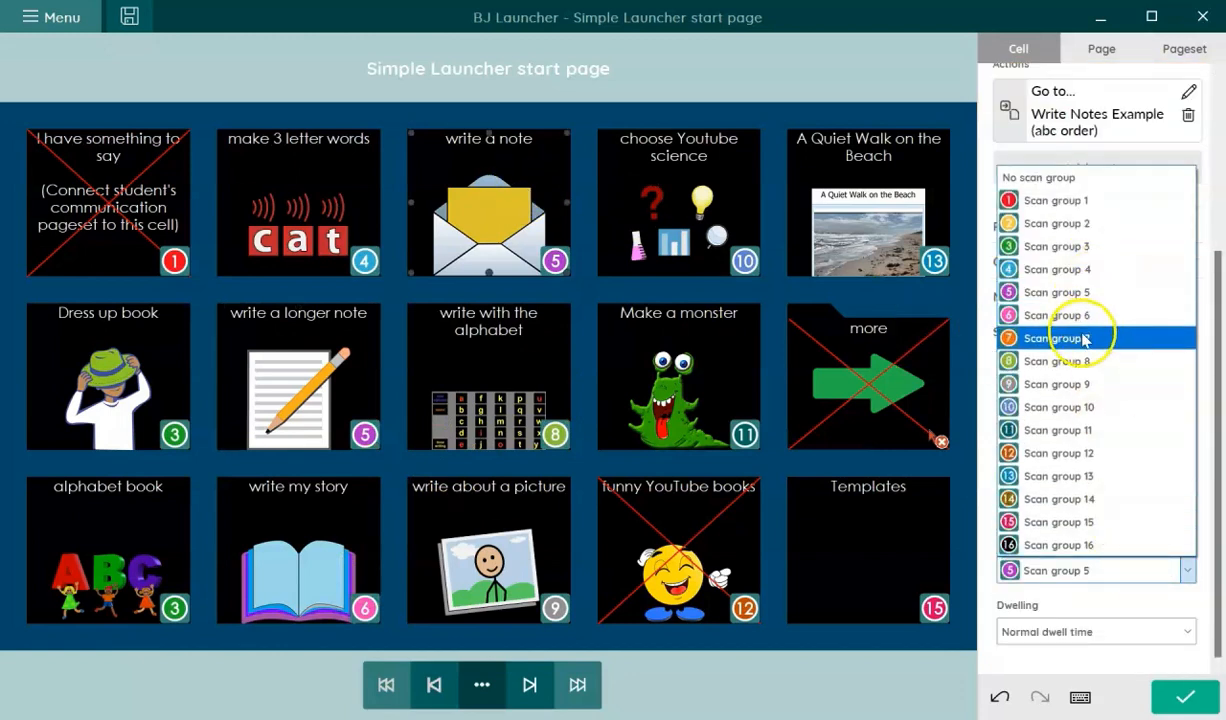
left_click(1085, 339)
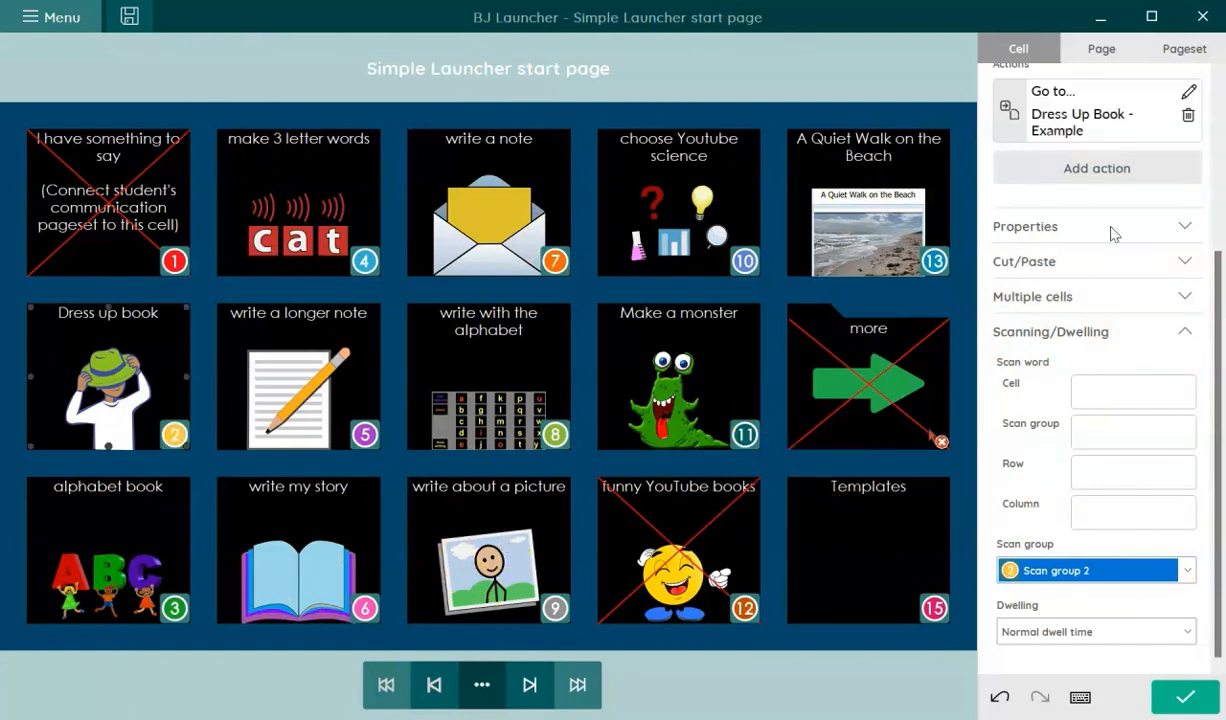
left_click(70, 17)
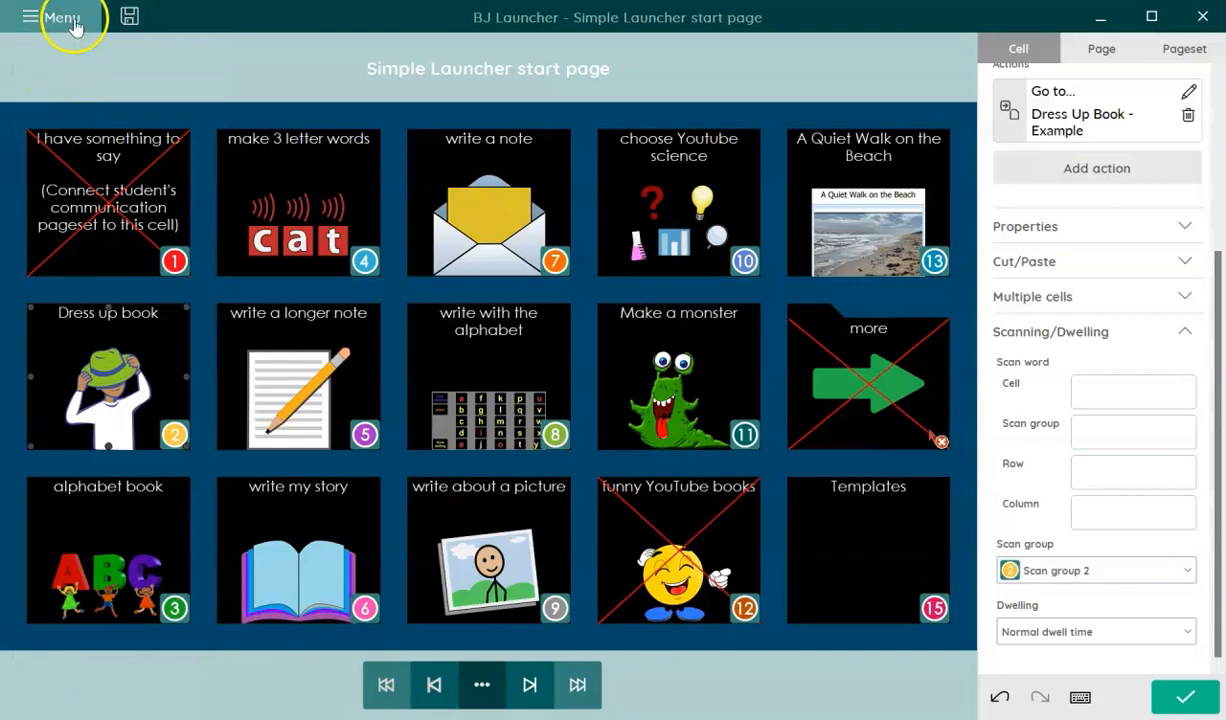
- Exit edit mode, open the Make Three-Letter Words activity by switch, then choose Done to return to BJ Launcher
left_click(72, 18)
left_click(36, 60)
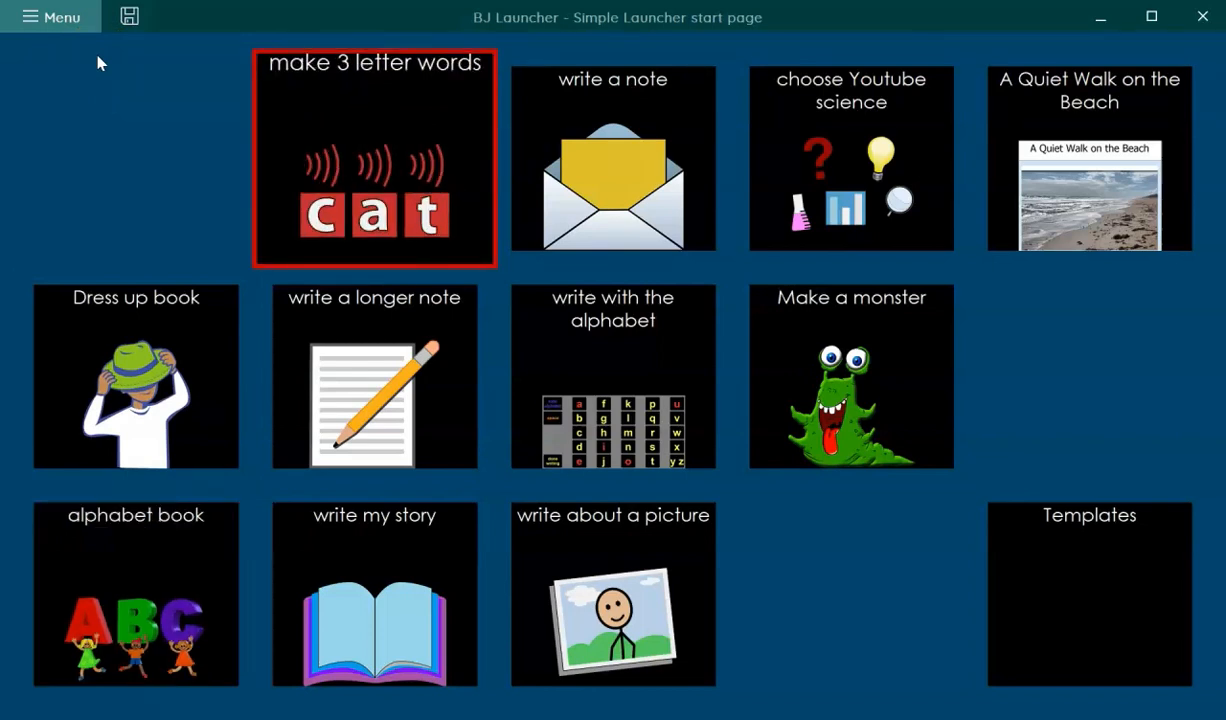
key("Return")
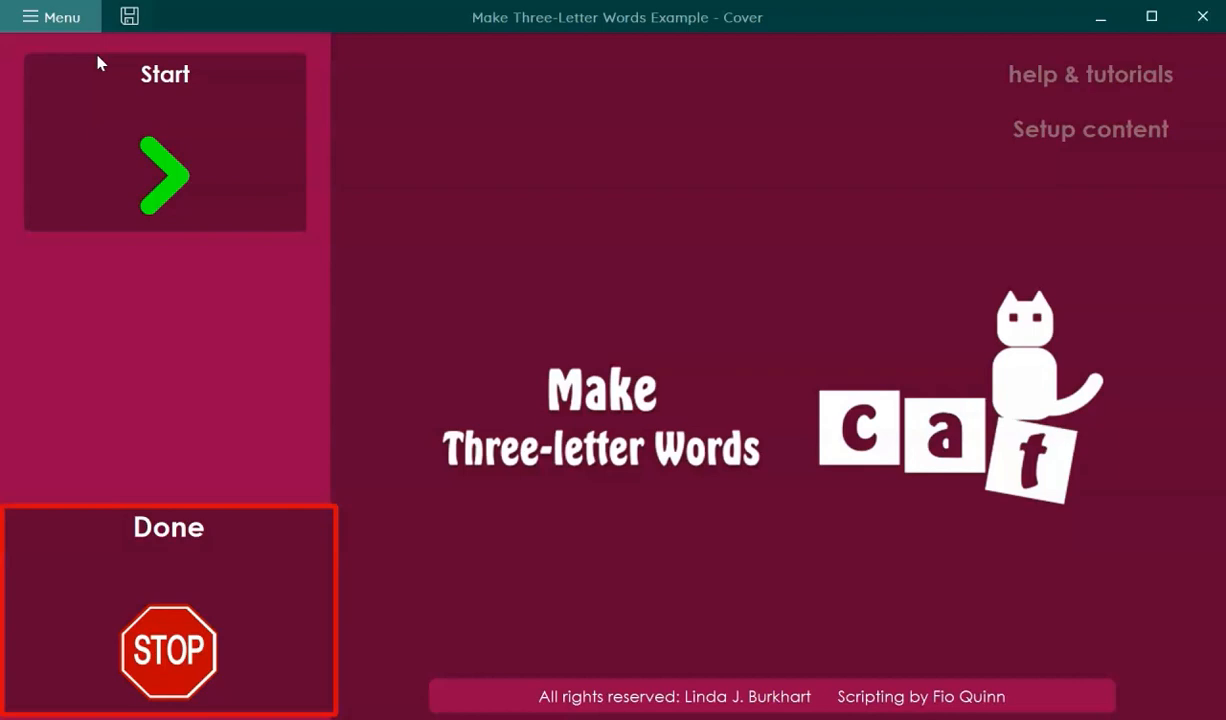
key("Return")
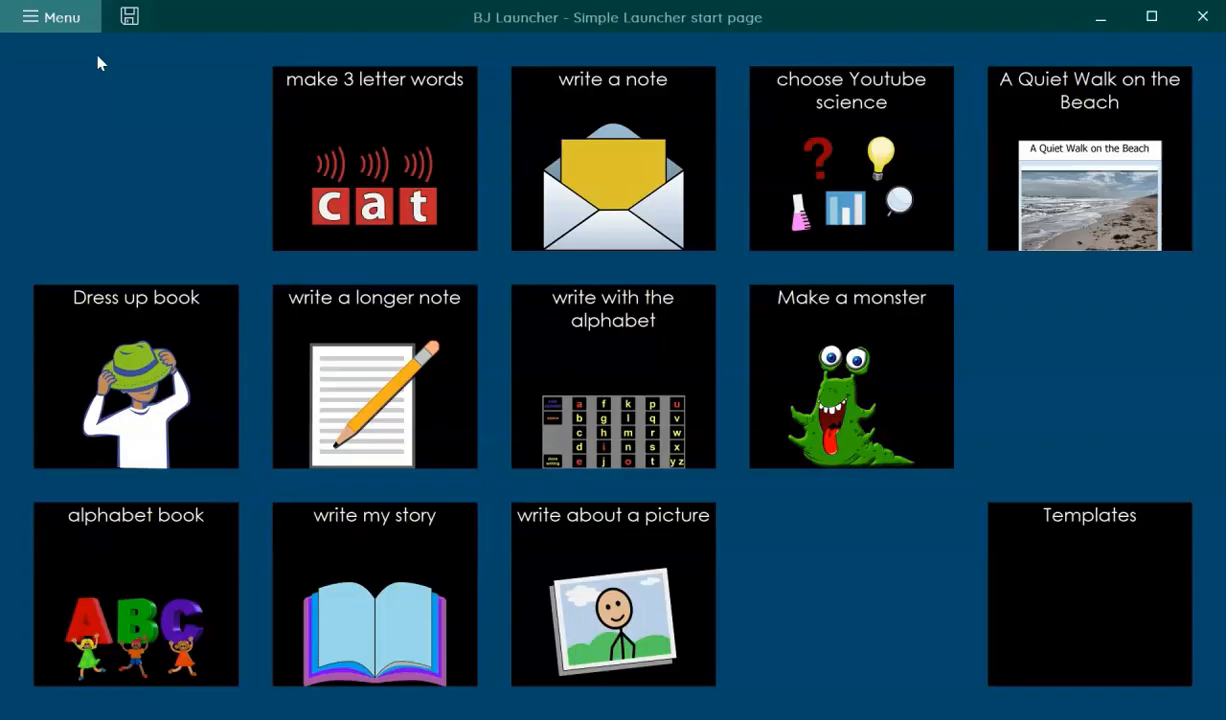